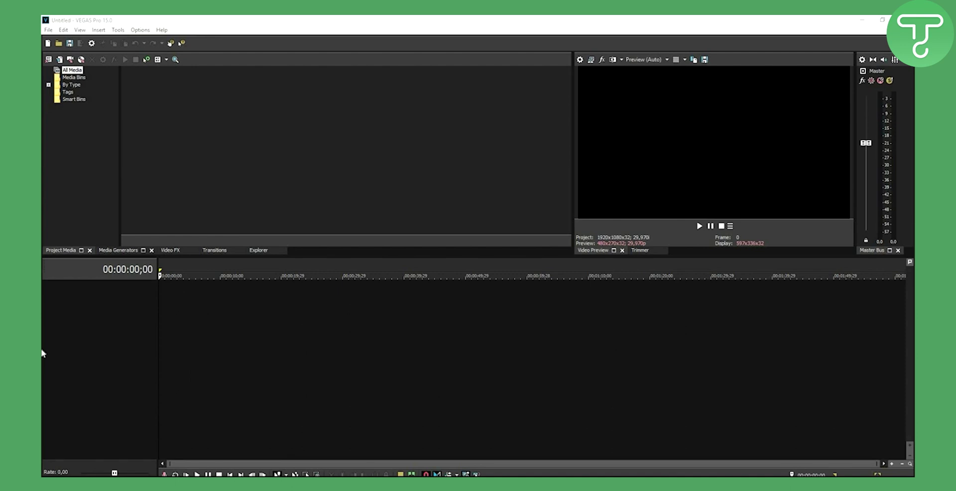
# Switch to File Explorer and open the INTRO folder on the Desktop.
pyautogui.click(159, 265)
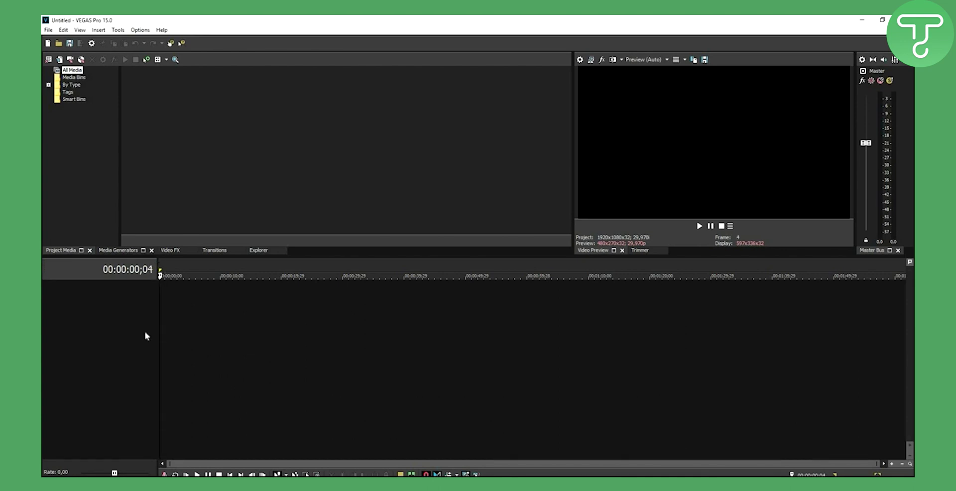
pyautogui.press('super+e')
pyautogui.click(230, 238)
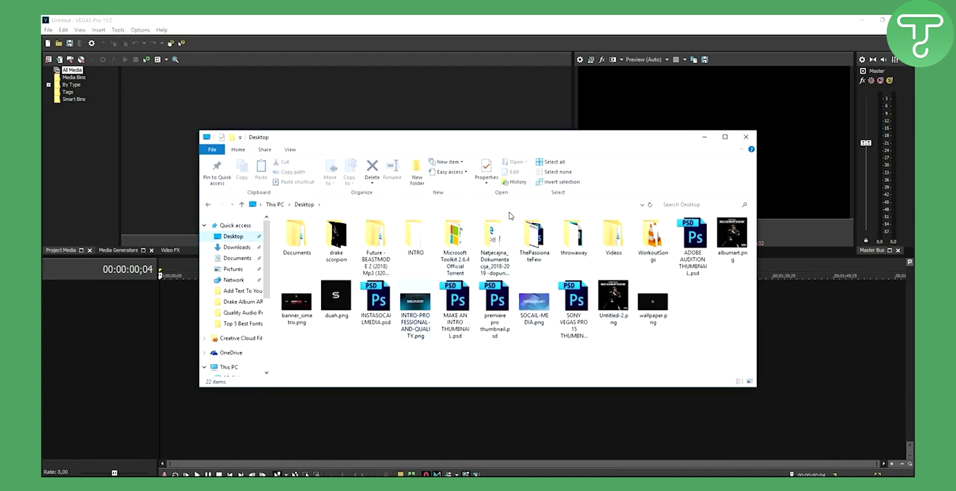
pyautogui.doubleClick(413, 234)
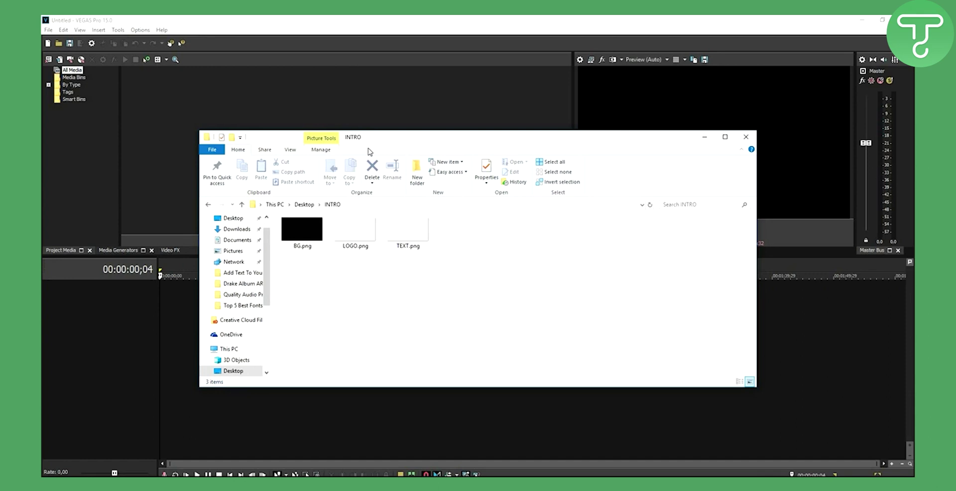
# Import BG.png, LOGO.png and TEXT.png from the INTRO folder into the project media, and close File Explorer.
pyautogui.moveTo(423, 136); pyautogui.dragTo(416, 201)
pyautogui.click(295, 299)
pyautogui.click(357, 303)
pyautogui.click(401, 302)
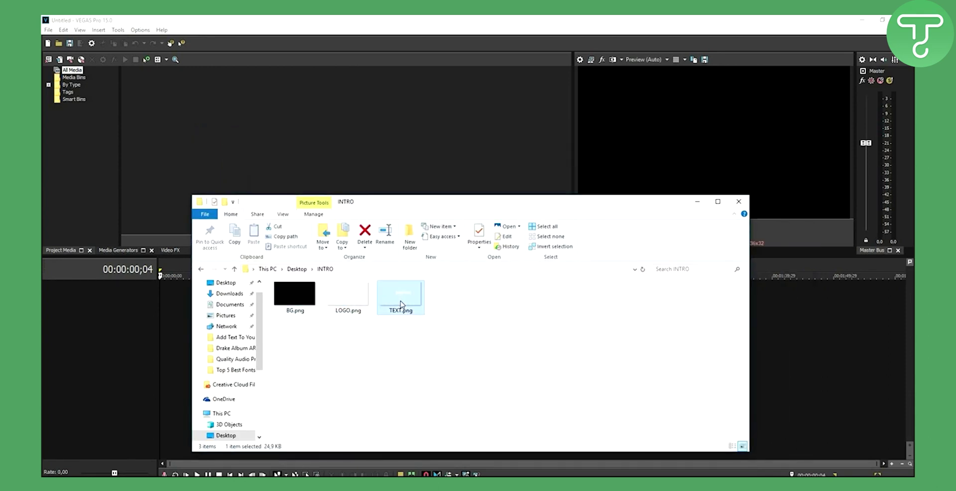
pyautogui.moveTo(462, 341); pyautogui.dragTo(160, 245)
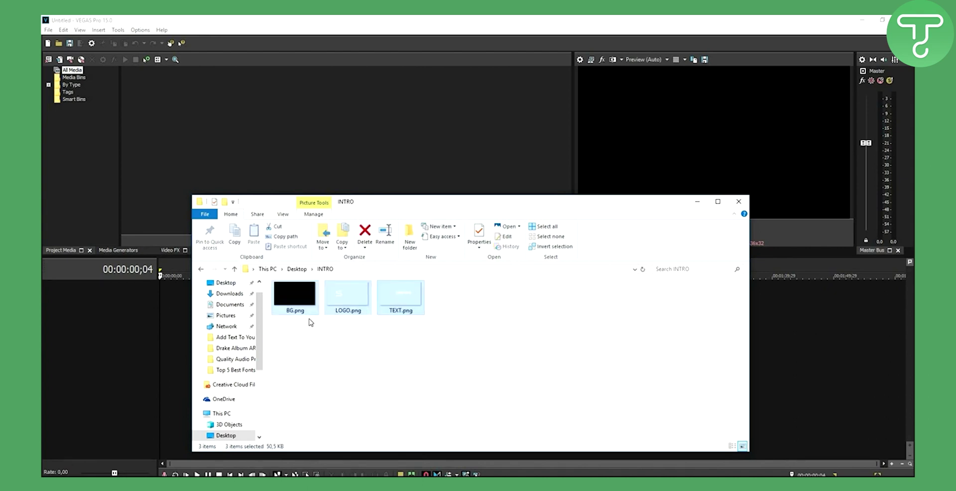
pyautogui.moveTo(296, 302); pyautogui.dragTo(167, 169)
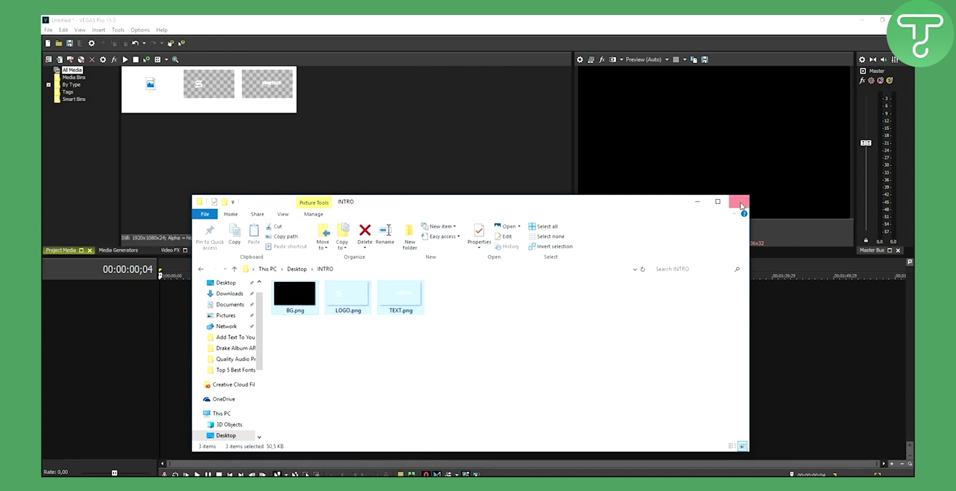
pyautogui.click(739, 202)
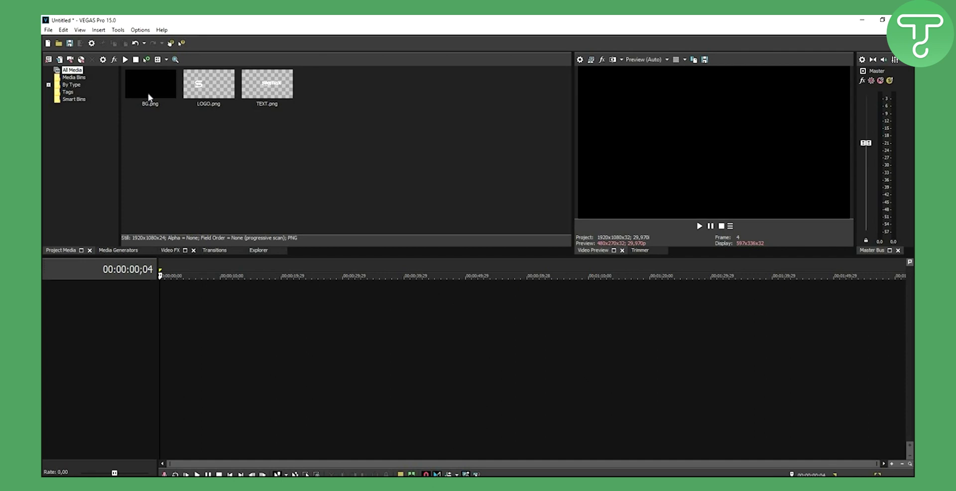
# Place BG.png at the start of the timeline and insert two empty video tracks above it.
pyautogui.moveTo(149, 97); pyautogui.dragTo(165, 334)
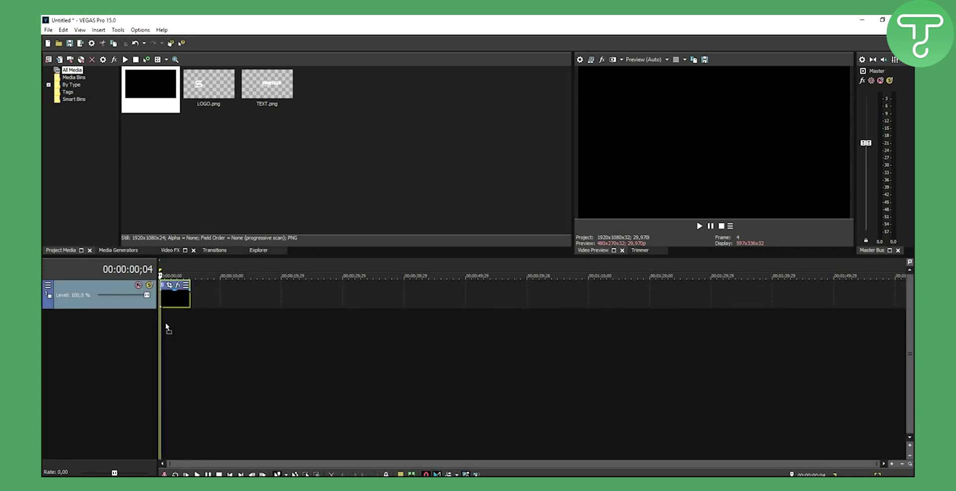
pyautogui.hotkey('ctrl', 'shift', 'q')
pyautogui.hotkey('ctrl', 'shift', 'q')
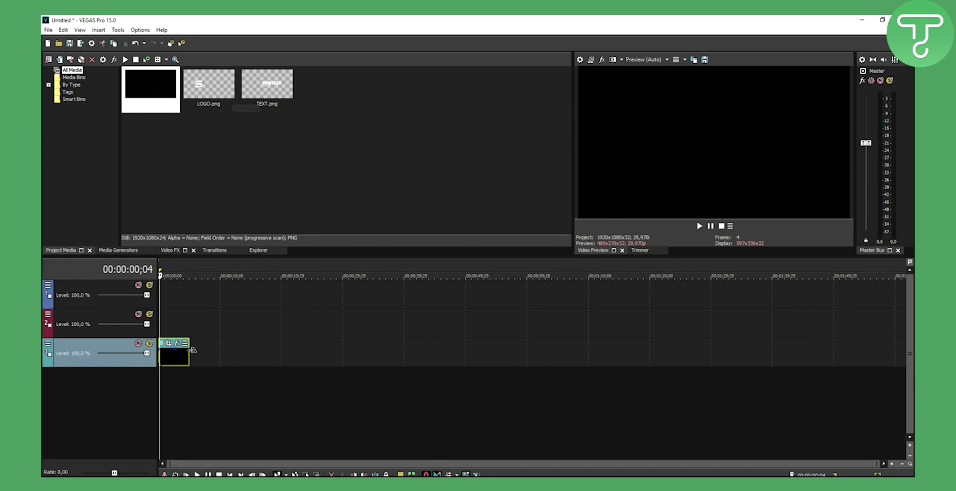
# Extend the BG clip to about 28 seconds and place LOGO.png at the start of the middle track.
pyautogui.moveTo(188, 357); pyautogui.dragTo(329, 355)
pyautogui.scroll(5, 208, 362)
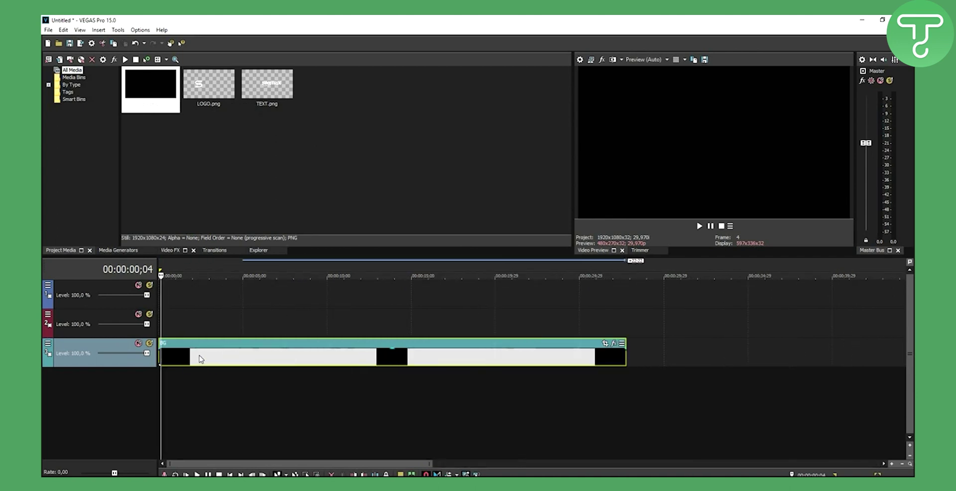
pyautogui.click(139, 314)
pyautogui.click(159, 272)
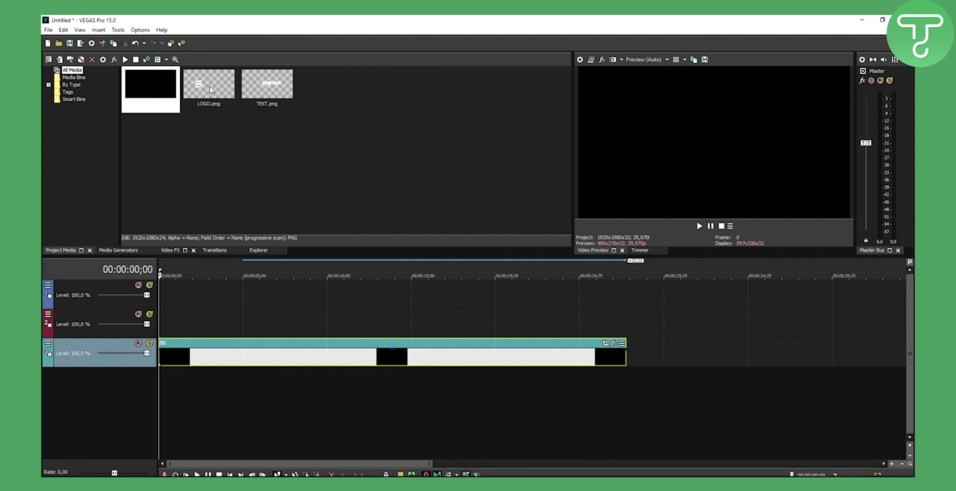
pyautogui.moveTo(211, 90); pyautogui.dragTo(189, 318)
# Preview the fade-in at the start of the LOGO clip and undo it.
pyautogui.press('space')
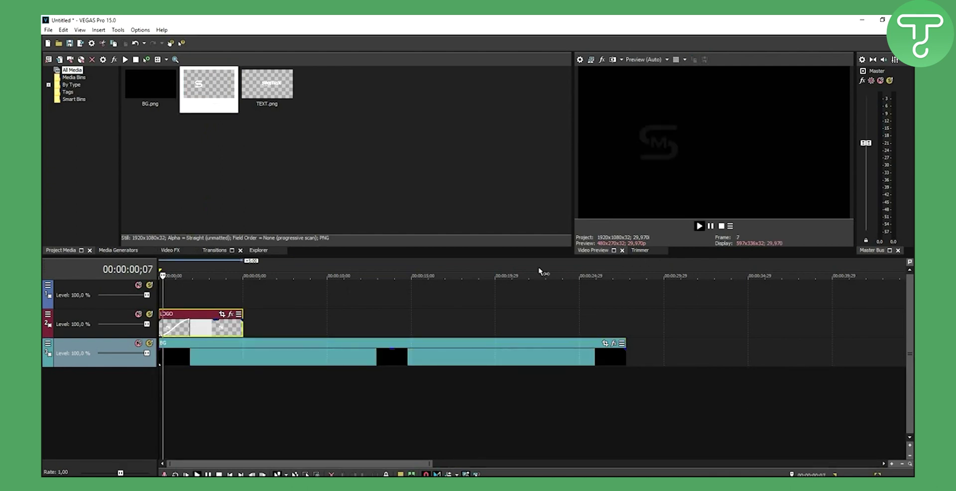
pyautogui.click(710, 227)
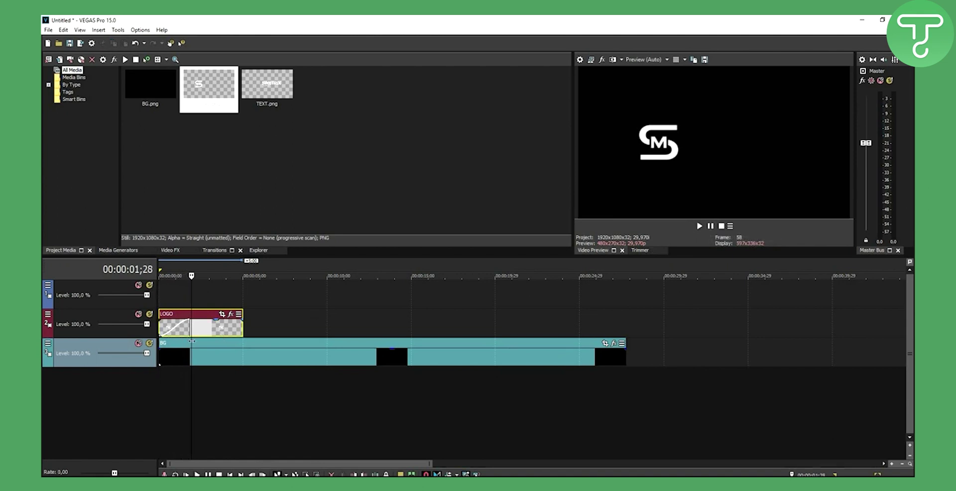
pyautogui.hotkey('ctrl', 'z')
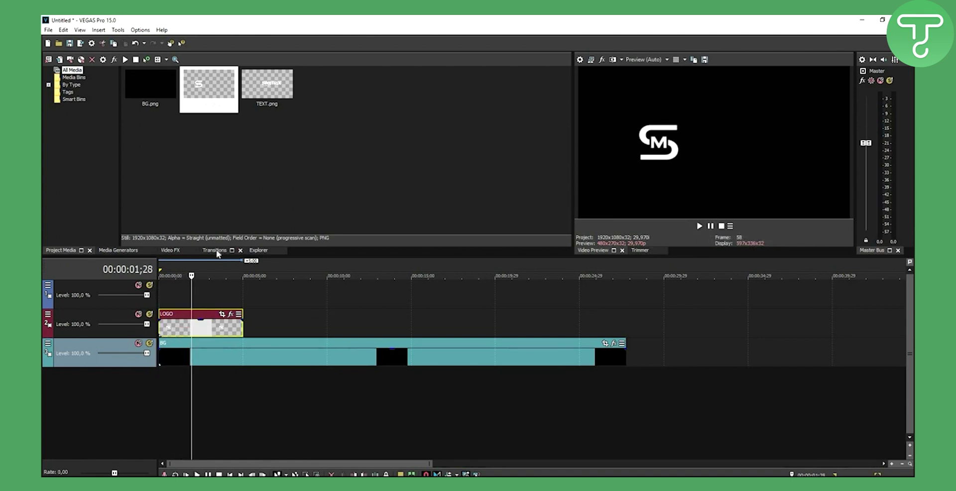
# Search the transitions for "SWIPE" and clear the search.
pyautogui.click(217, 253)
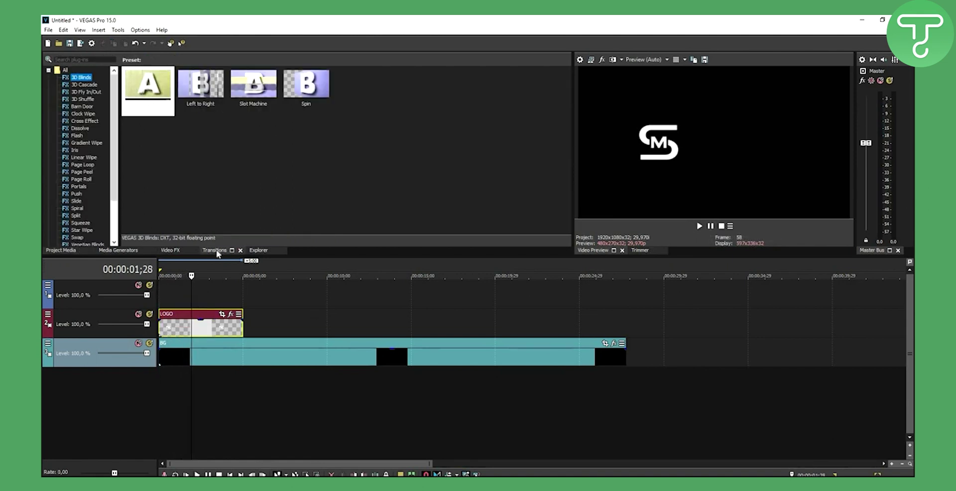
pyautogui.click(86, 60)
pyautogui.write('SWIPE')
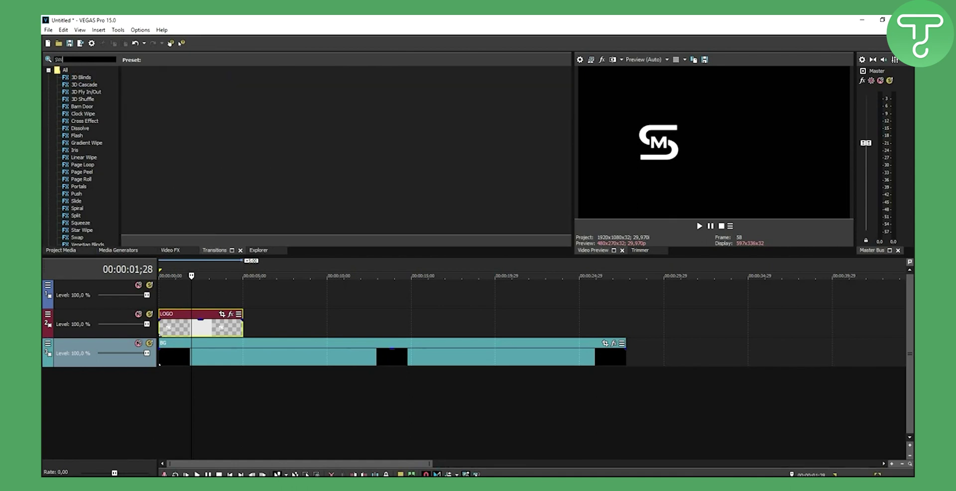
pyautogui.doubleClick(77, 58)
pyautogui.write('sw')
pyautogui.press('BackSpace')
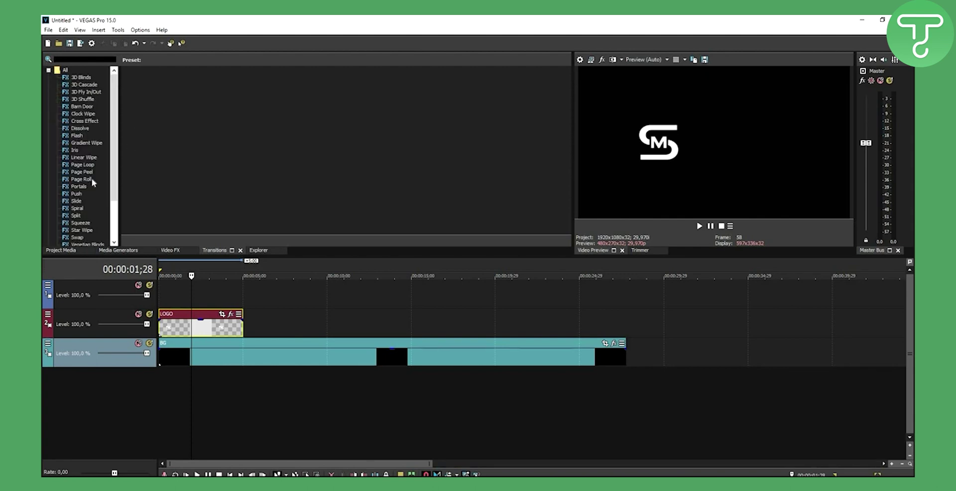
# Apply the Gradient Wipe transition preset Linear Top-Right Diagonal to the start of the LOGO clip and dismiss its settings.
pyautogui.scroll(-3, 92, 180)
pyautogui.scroll(1, 89, 195)
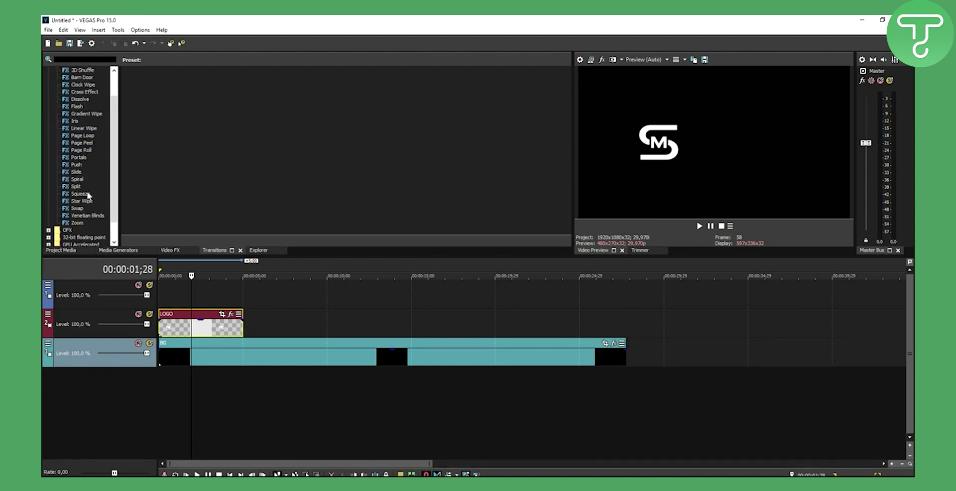
pyautogui.scroll(1, 86, 195)
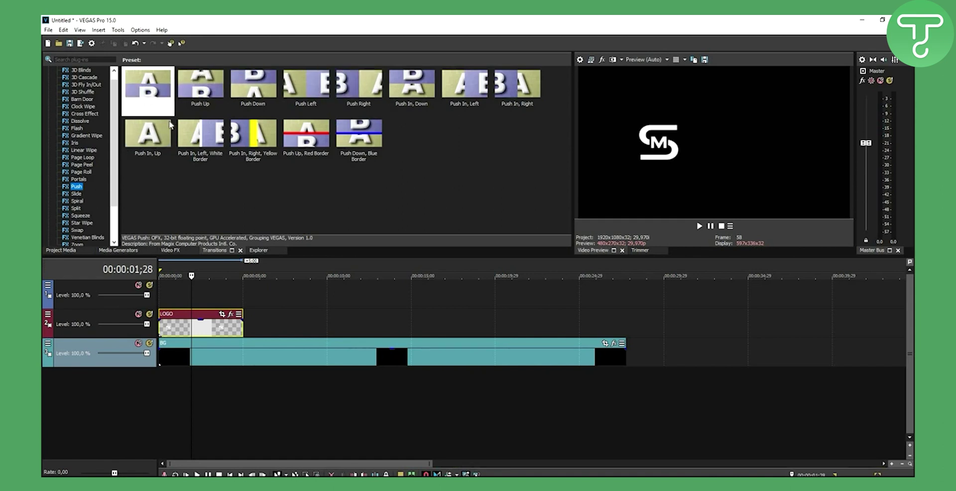
pyautogui.scroll(1, 92, 184)
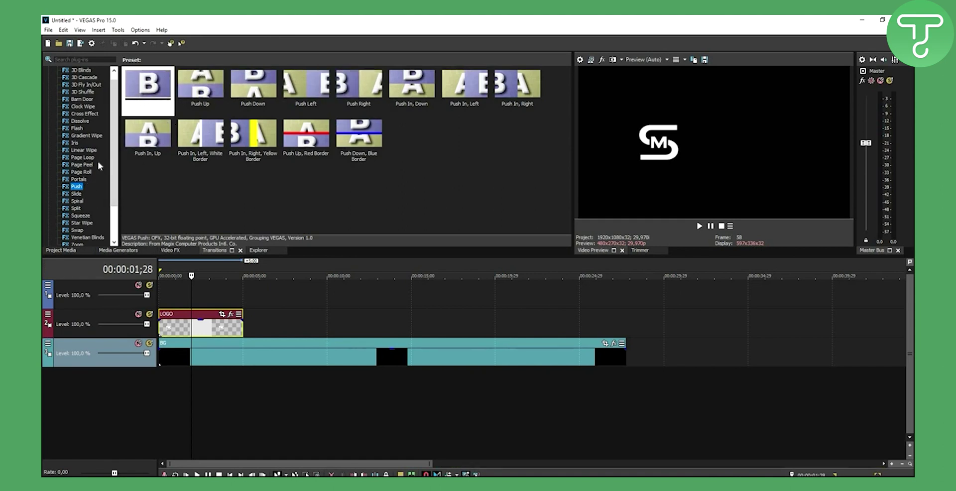
pyautogui.click(92, 142)
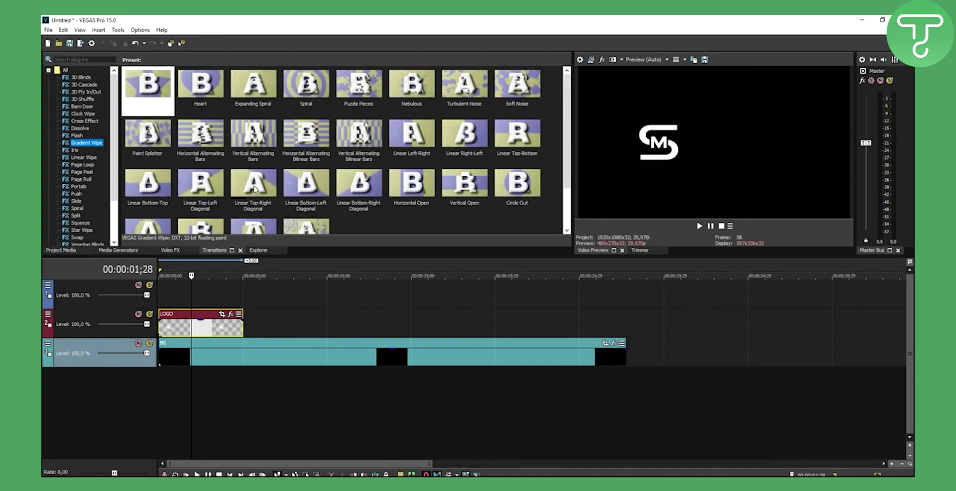
pyautogui.moveTo(255, 188); pyautogui.dragTo(165, 324)
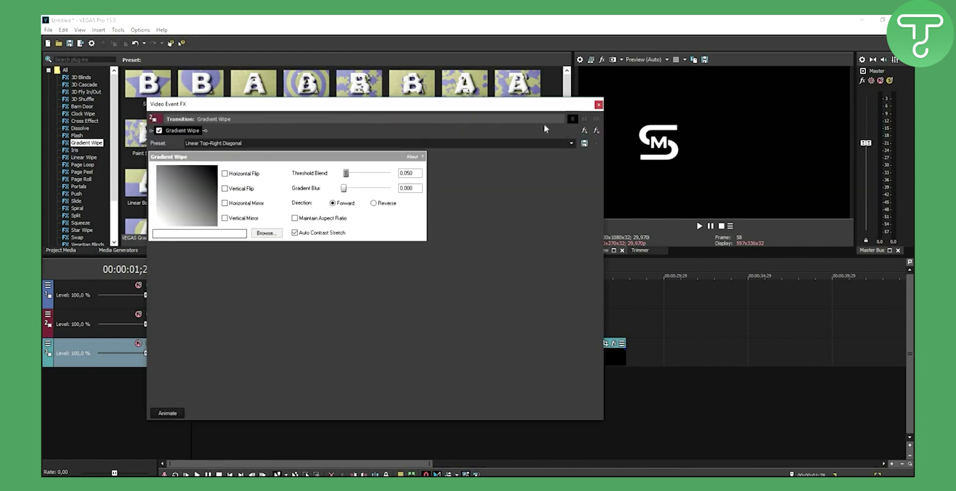
pyautogui.press('Escape')
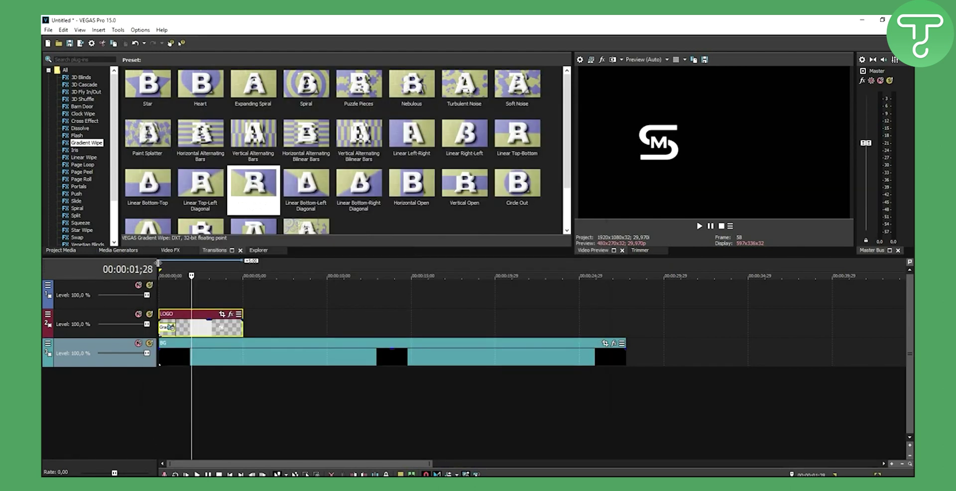
# Preview the Gradient Wipe, clear the loop region and lengthen the transition on the LOGO clip to about two seconds.
pyautogui.doubleClick(161, 271)
pyautogui.press('space')
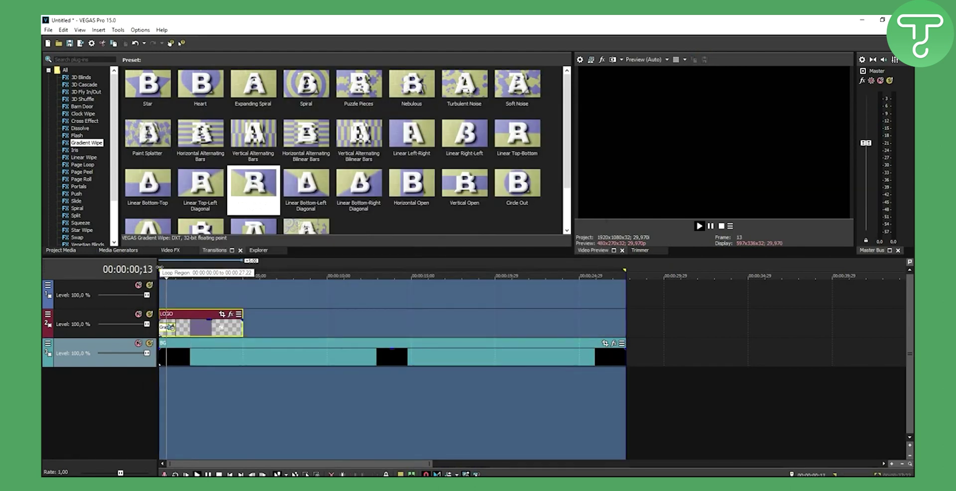
pyautogui.press('space')
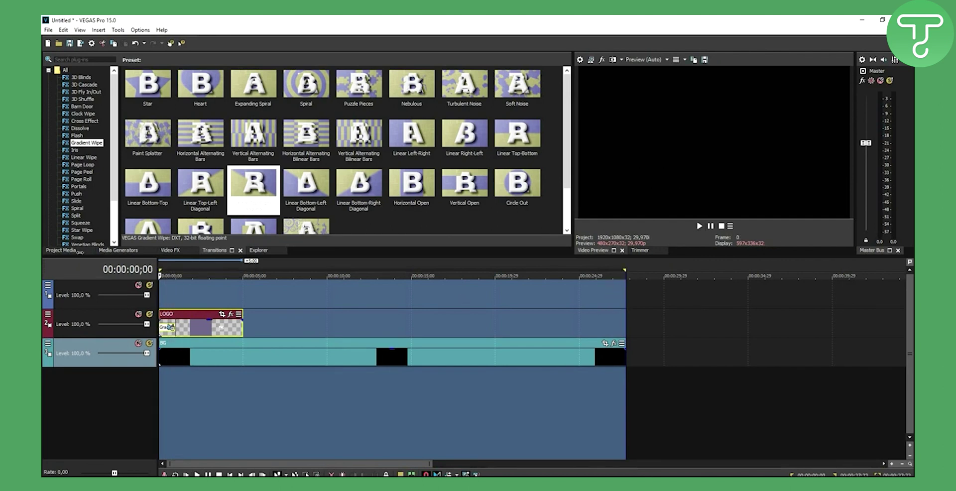
pyautogui.moveTo(625, 271); pyautogui.dragTo(160, 271)
pyautogui.moveTo(175, 326)
pyautogui.mouseDown()
pyautogui.moveTo(152, 323)
pyautogui.moveTo(186, 327)
pyautogui.mouseUp()
pyautogui.click(99, 331)
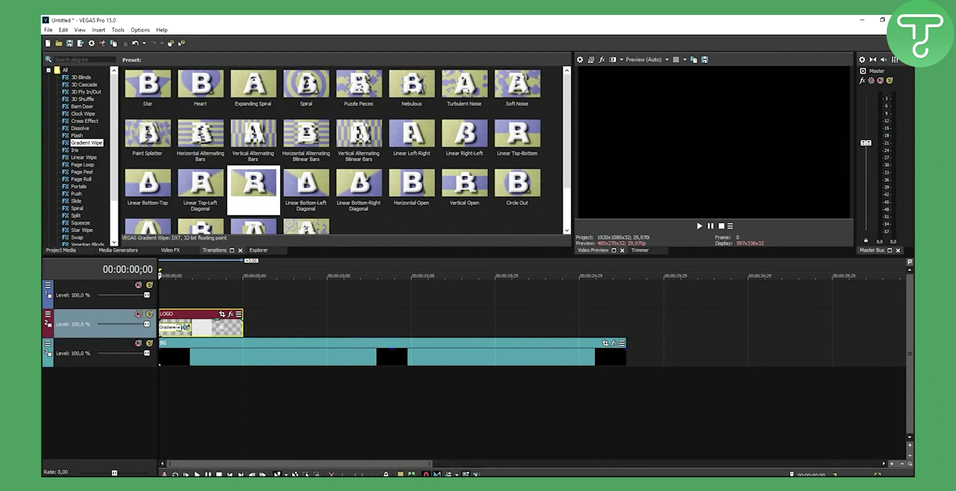
# Replace the LOGO clip on the middle track with a fresh LOGO.png without the transition, starting at the beginning.
pyautogui.press('Delete')
pyautogui.click(76, 251)
pyautogui.moveTo(209, 286); pyautogui.dragTo(187, 338)
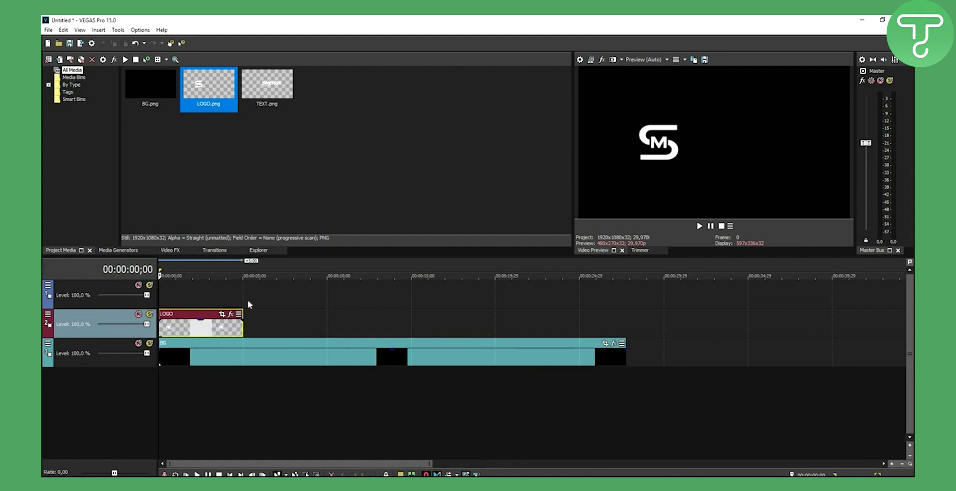
# Place TEXT.png on the track above LOGO, starting about 10 frames into the timeline, and preview the timing.
pyautogui.moveTo(257, 94); pyautogui.dragTo(203, 297)
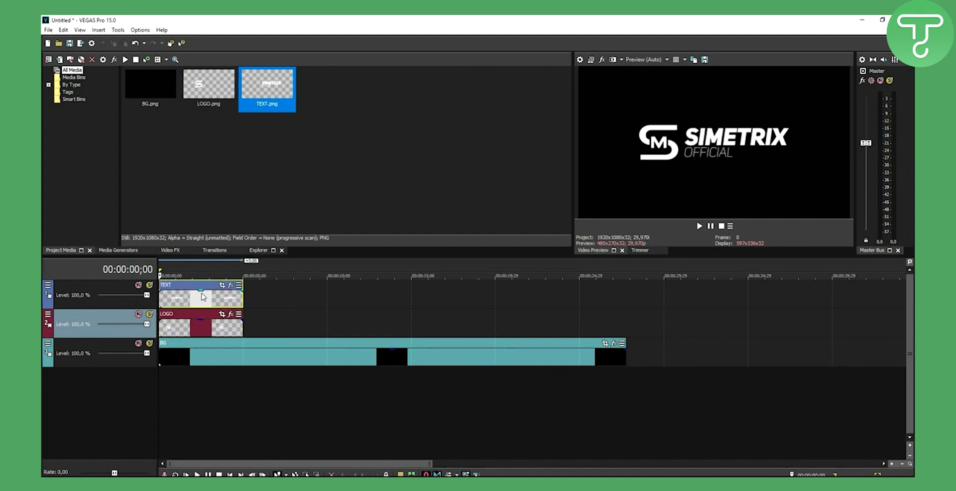
pyautogui.click(205, 300)
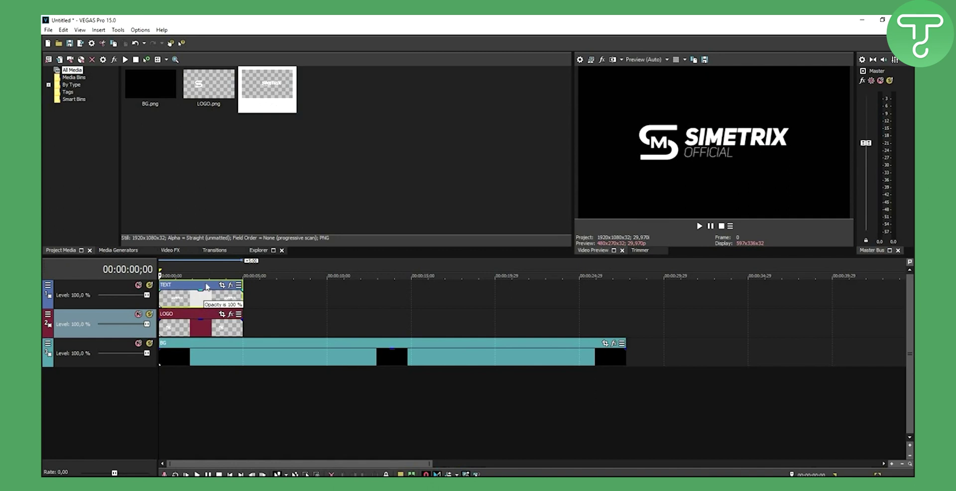
pyautogui.moveTo(210, 301); pyautogui.dragTo(215, 302)
pyautogui.press('space')
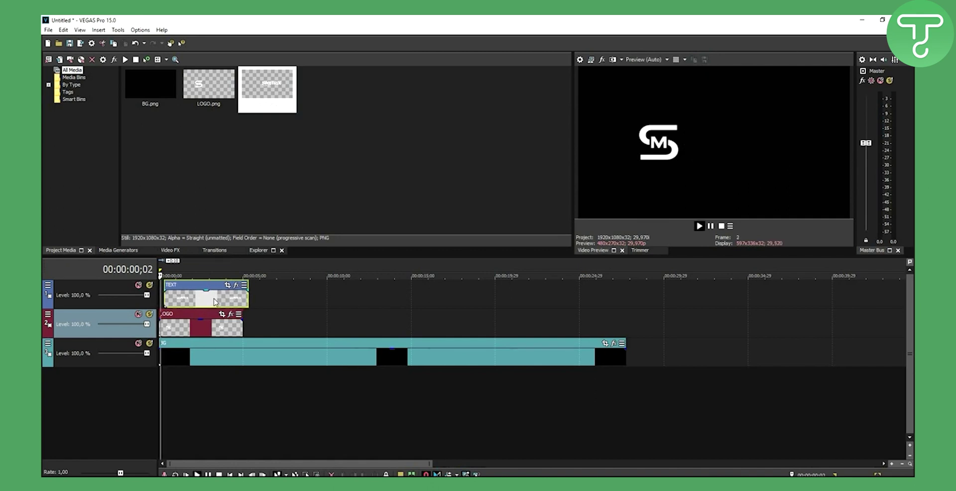
pyautogui.press('space')
# Add fade-ins to the start of the LOGO and TEXT clips and play them back.
pyautogui.press('space')
pyautogui.press('space')
pyautogui.moveTo(157, 319); pyautogui.dragTo(192, 289)
pyautogui.press('space')
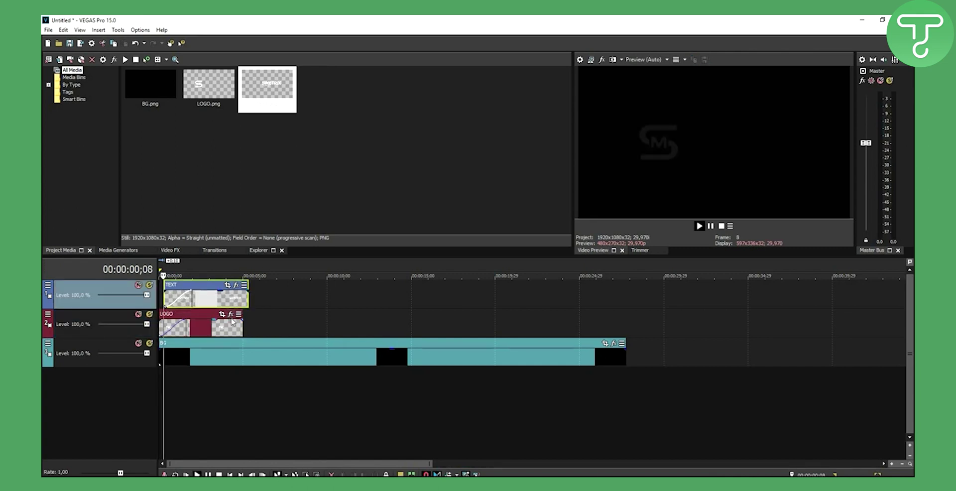
pyautogui.press('space')
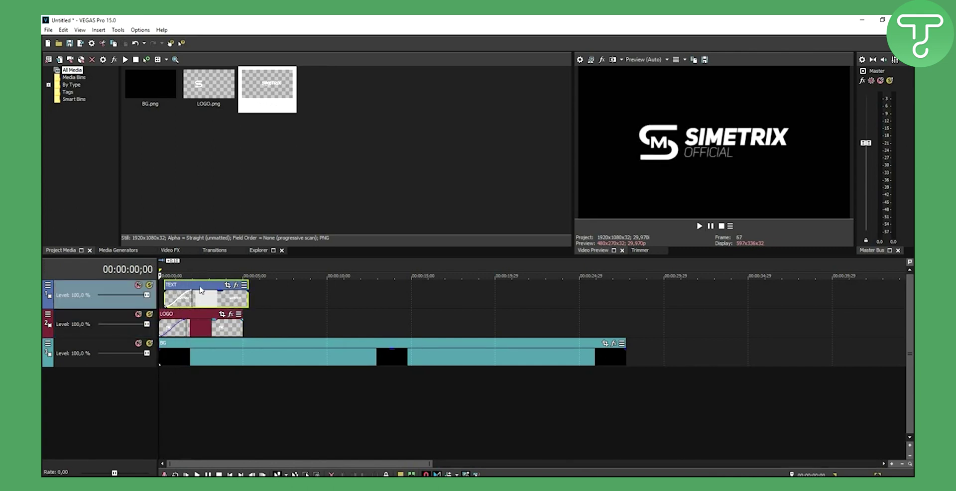
# Move the TEXT clip about 23 frames later so it fades in after the logo, and preview the sequence.
pyautogui.moveTo(195, 288); pyautogui.dragTo(208, 286)
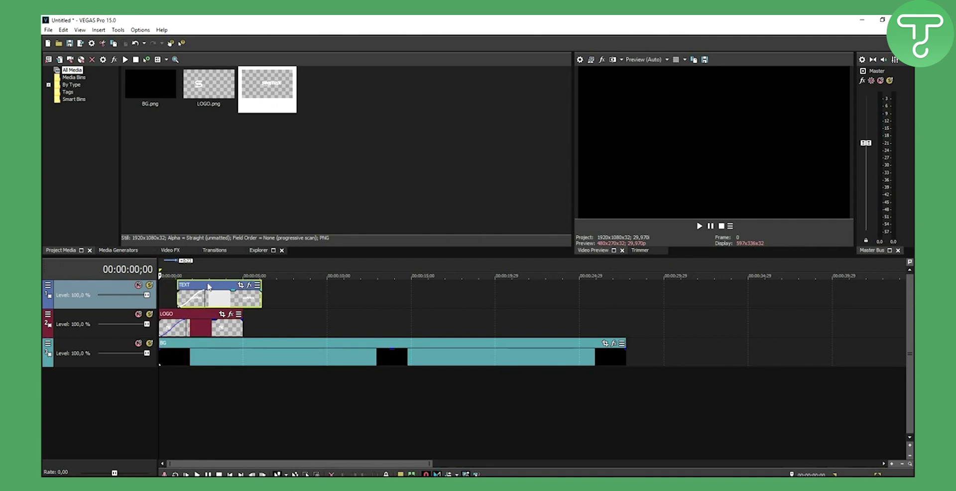
pyautogui.press('space')
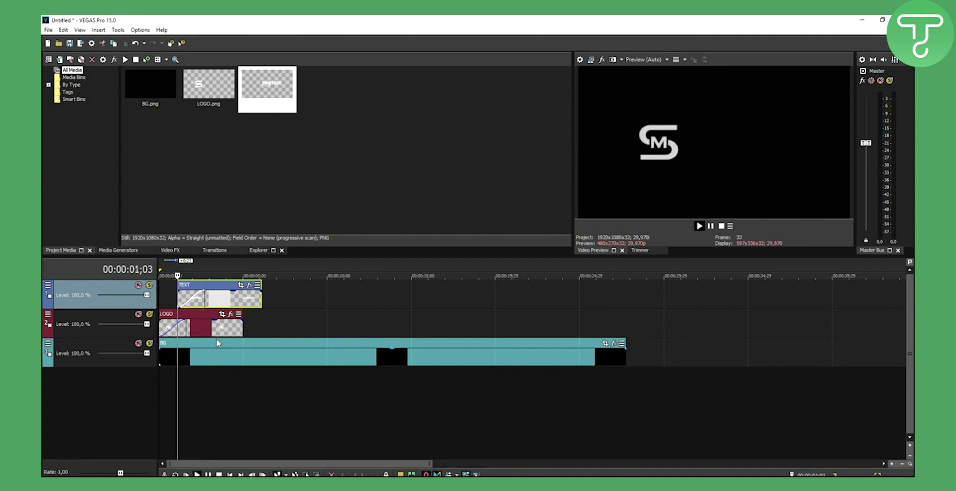
pyautogui.click(711, 227)
# Trim the end of the BG clip to match the end of the TEXT clip and play the intro.
pyautogui.moveTo(625, 355); pyautogui.dragTo(259, 333)
pyautogui.press('space')
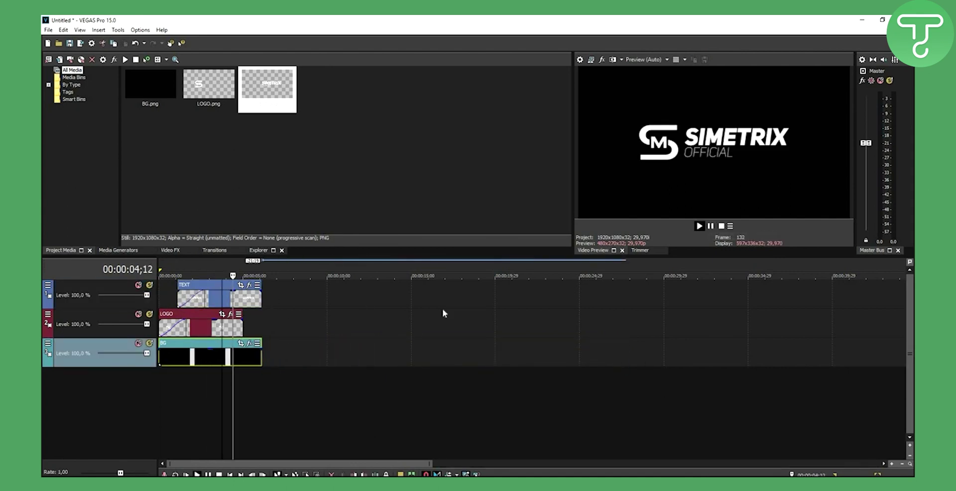
# Extend the end of the LOGO clip to match the ends of the TEXT and BG clips, and play the intro.
pyautogui.press('space')
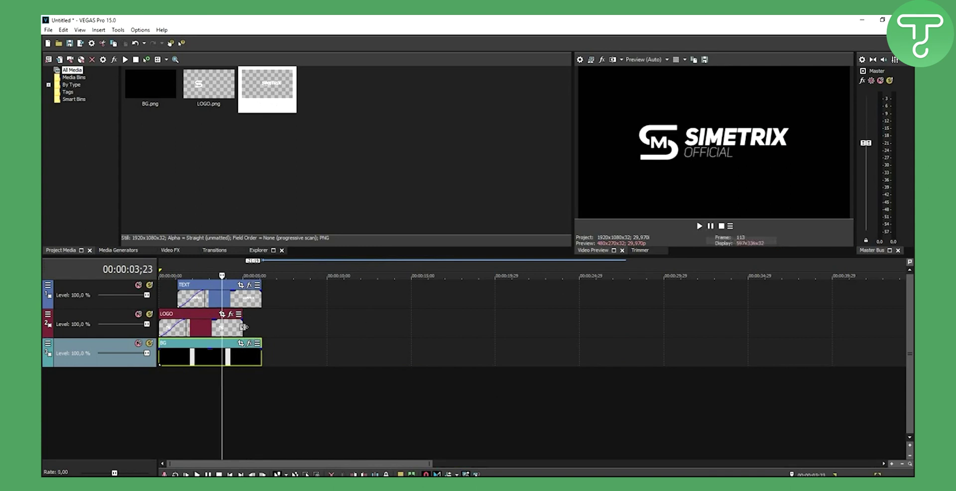
pyautogui.moveTo(243, 329); pyautogui.dragTo(261, 329)
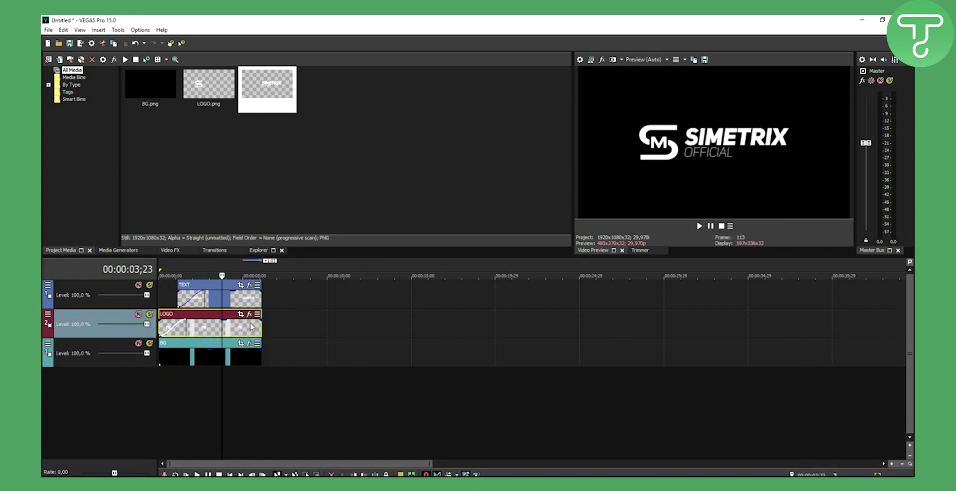
pyautogui.press('space')
pyautogui.press('space')
pyautogui.click(161, 270)
pyautogui.press('space')
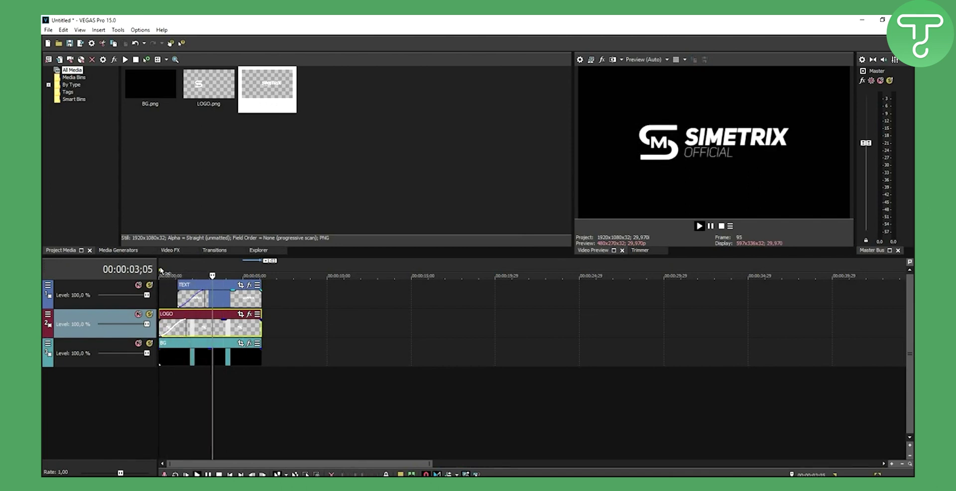
pyautogui.click(712, 226)
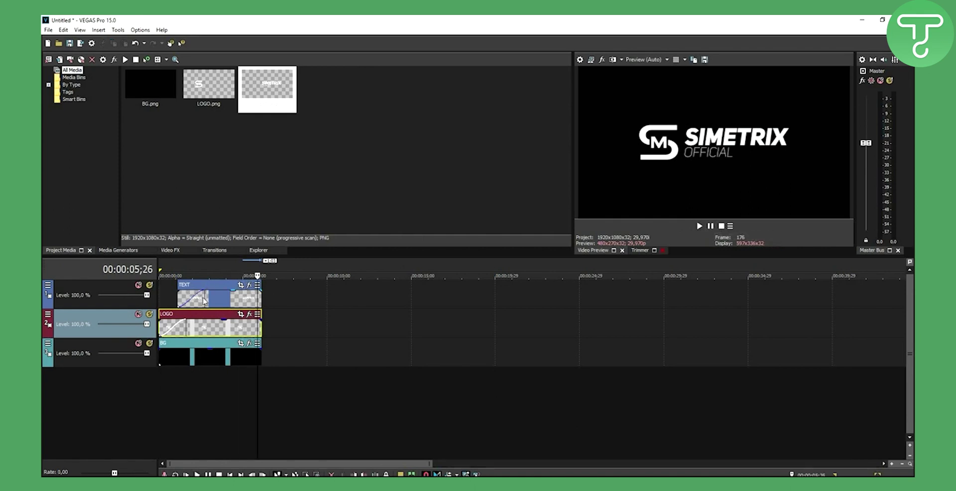
# Remove the fade-ins from the TEXT and LOGO clips, and browse the transitions to show the Linear Wipe presets.
pyautogui.moveTo(203, 300); pyautogui.dragTo(173, 300)
pyautogui.moveTo(185, 329); pyautogui.dragTo(157, 329)
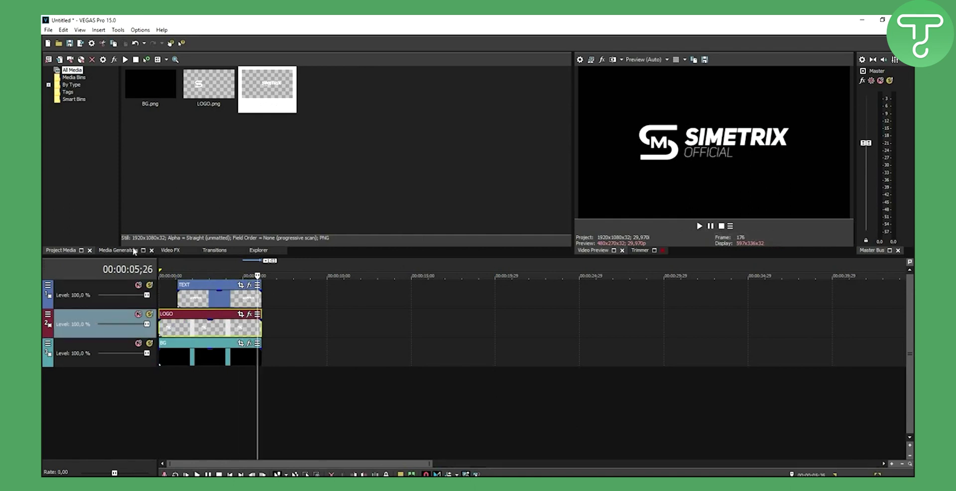
pyautogui.click(209, 251)
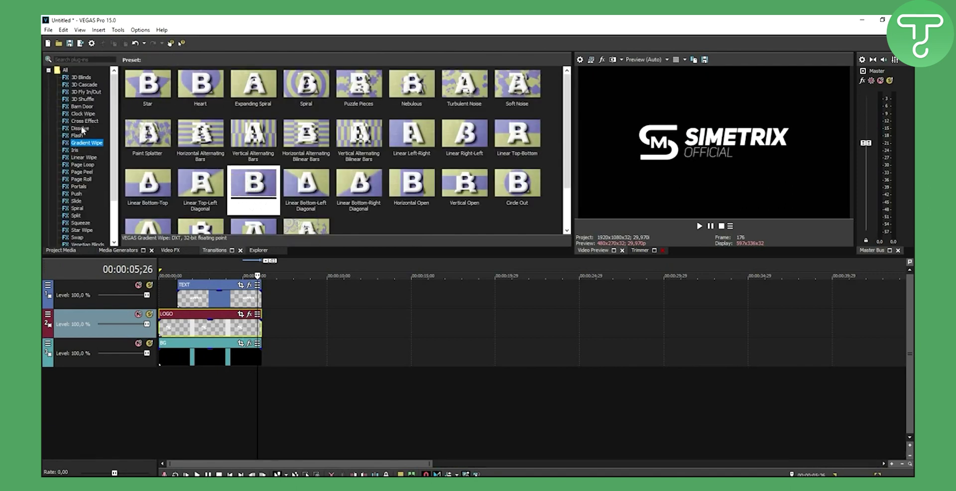
pyautogui.click(80, 128)
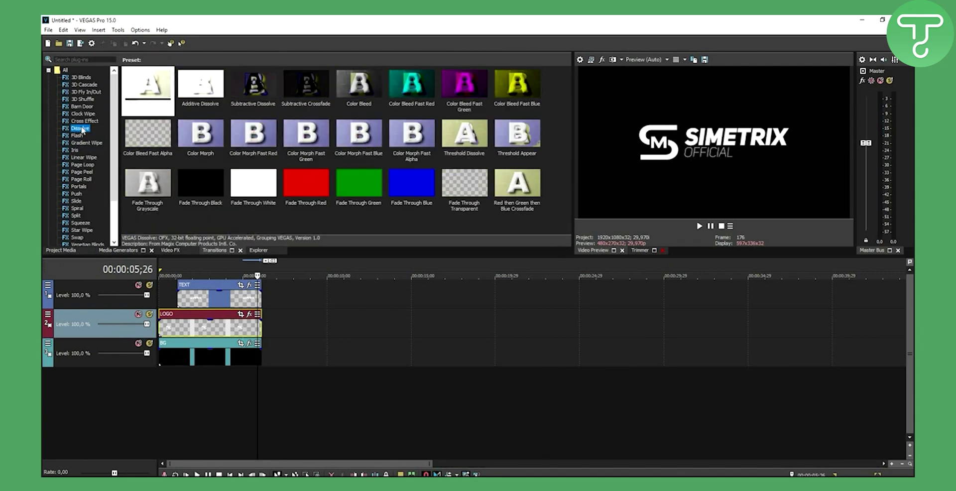
pyautogui.scroll(-1, 86, 119)
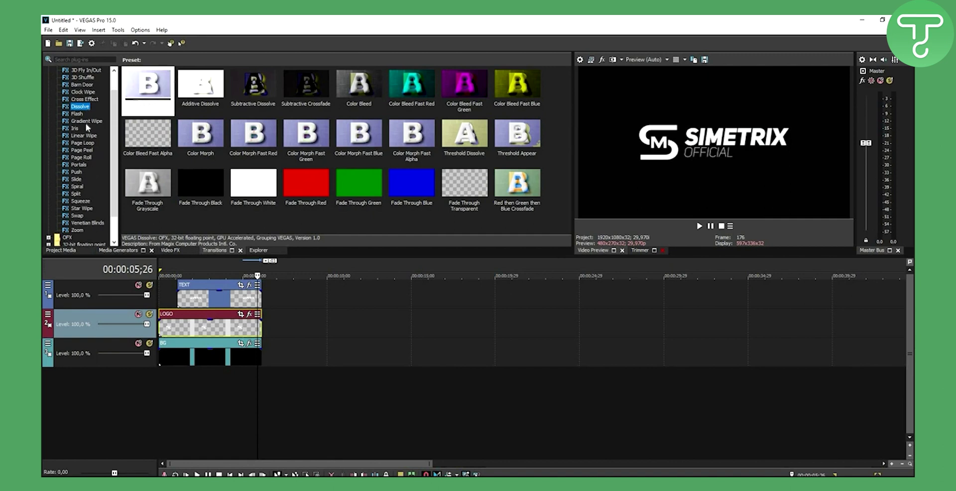
pyautogui.click(86, 121)
pyautogui.click(87, 135)
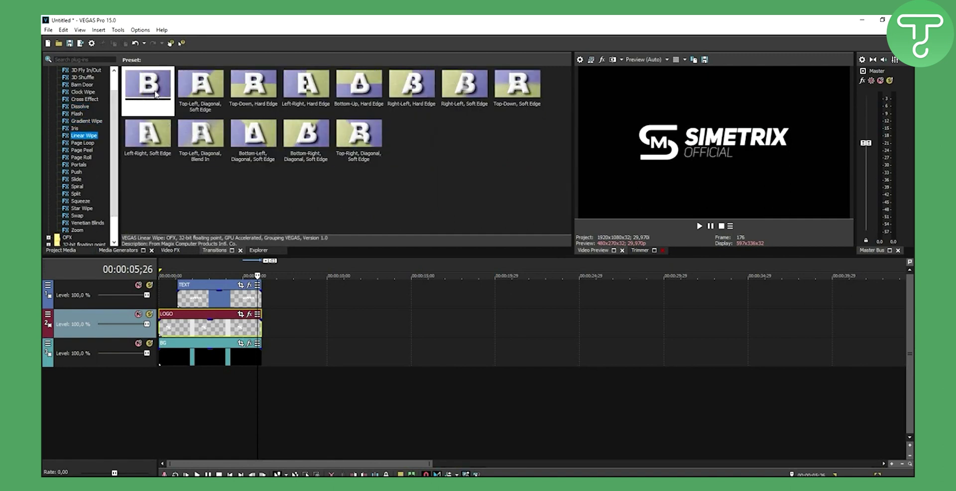
# Apply the default Linear Wipe transition to the start of the TEXT and LOGO clips without changing its settings.
pyautogui.moveTo(155, 91); pyautogui.dragTo(180, 298)
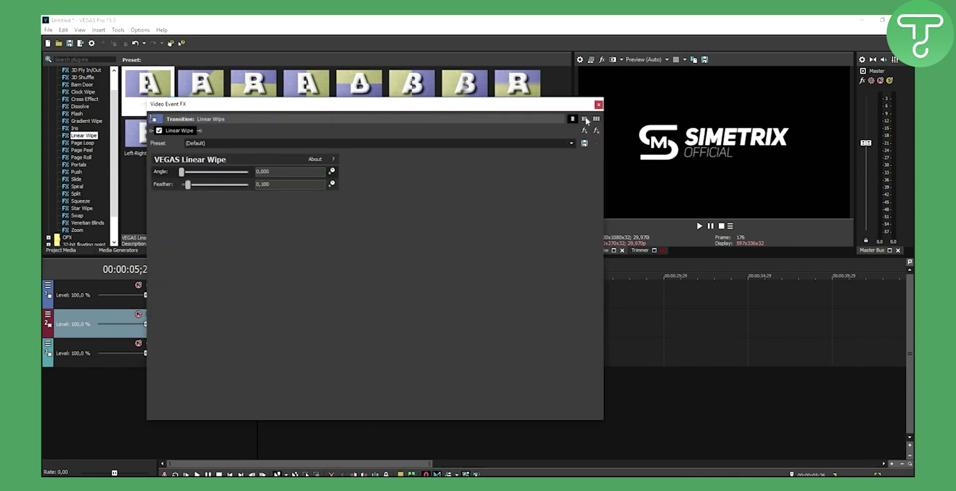
pyautogui.click(598, 105)
pyautogui.moveTo(147, 92); pyautogui.dragTo(187, 331)
pyautogui.press('Escape')
# Lengthen the Linear Wipes at the start of the LOGO and TEXT clips, and preview the intro from the beginning.
pyautogui.moveTo(175, 327); pyautogui.dragTo(191, 328)
pyautogui.moveTo(192, 299); pyautogui.dragTo(206, 299)
pyautogui.click(160, 268)
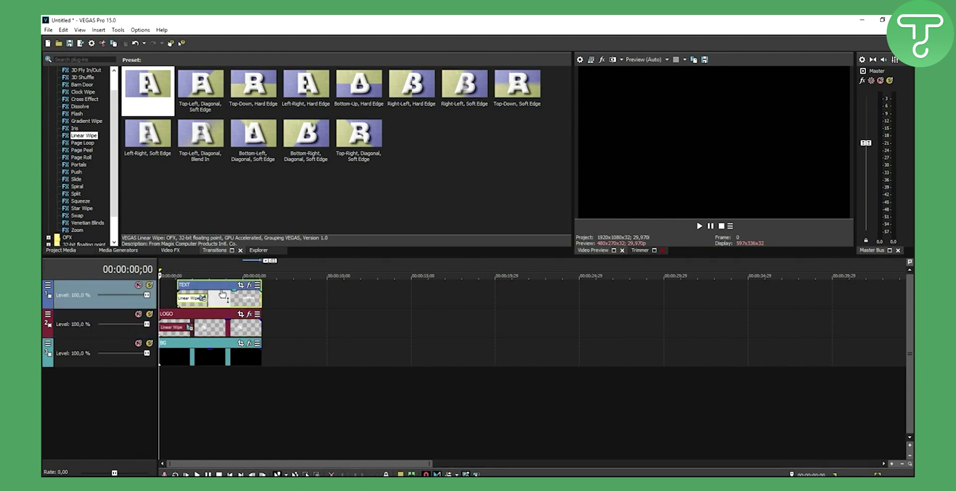
pyautogui.press('space')
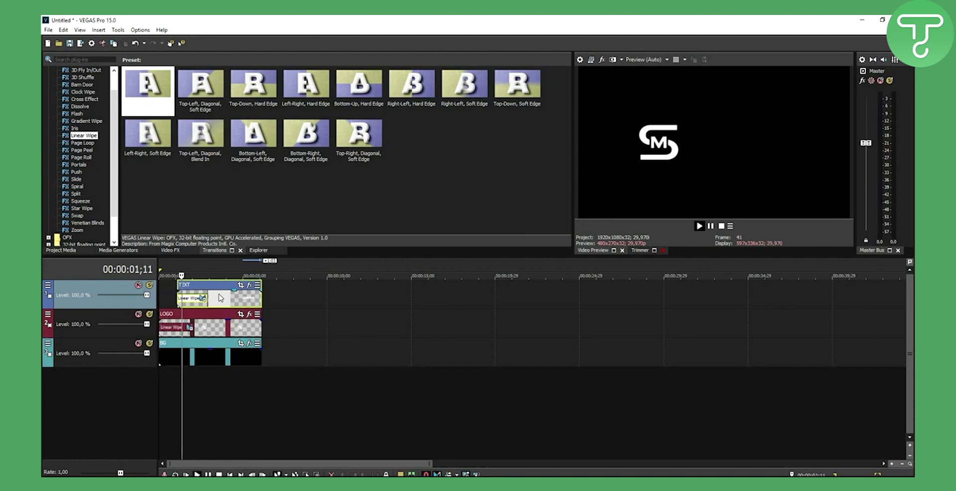
pyautogui.press('space')
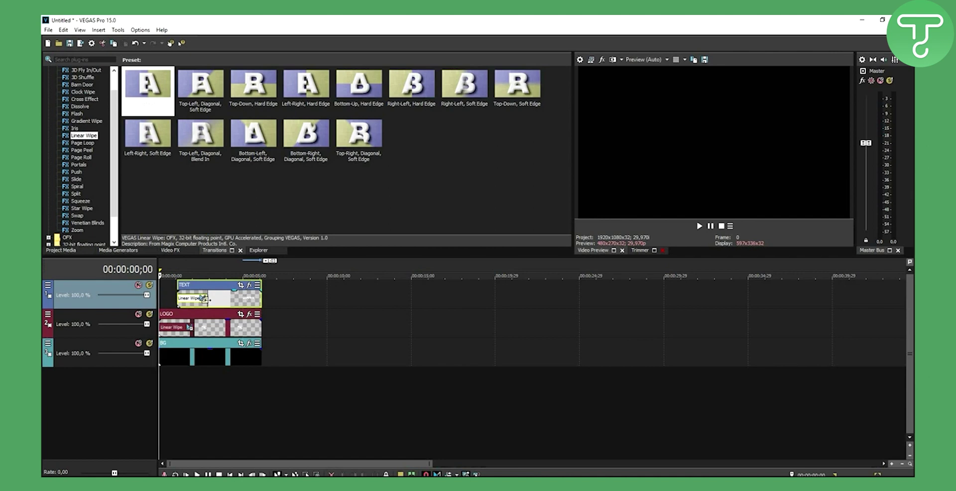
# Try trimming the start of the TEXT clip about 24 frames later, and preview the timing.
pyautogui.moveTo(203, 299)
pyautogui.mouseDown()
pyautogui.moveTo(180, 294)
pyautogui.moveTo(191, 289)
pyautogui.mouseUp()
pyautogui.press('space')
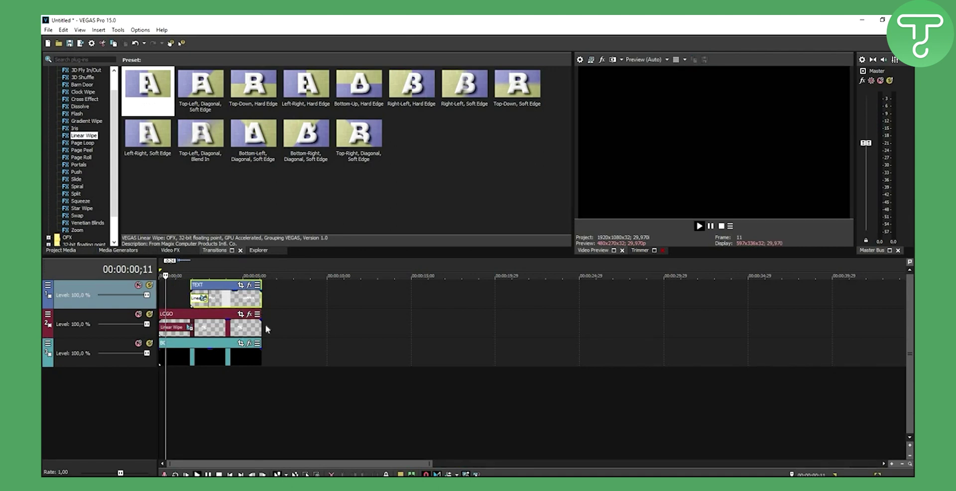
pyautogui.press('space')
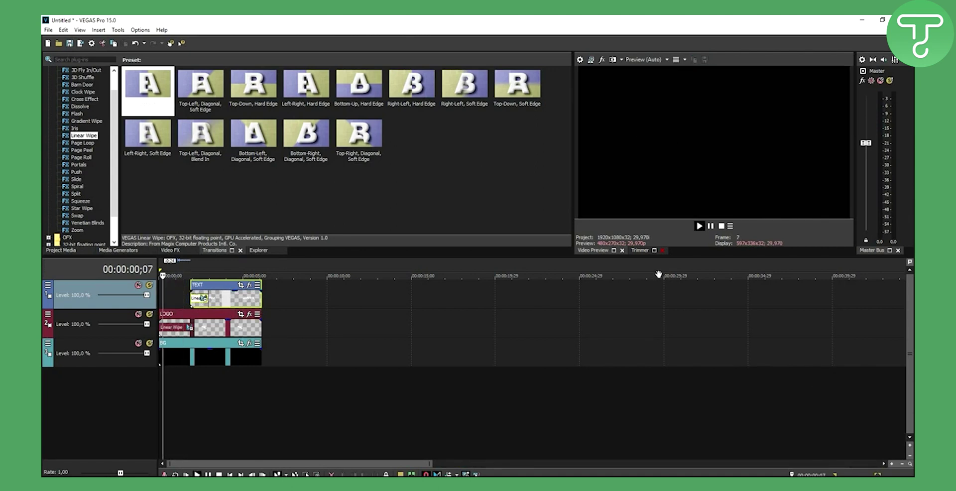
pyautogui.press('Return')
# Extend the TEXT clip's start back to just before the one-second mark, shorten its Linear Wipe, and play the intro.
pyautogui.moveTo(192, 288); pyautogui.dragTo(177, 294)
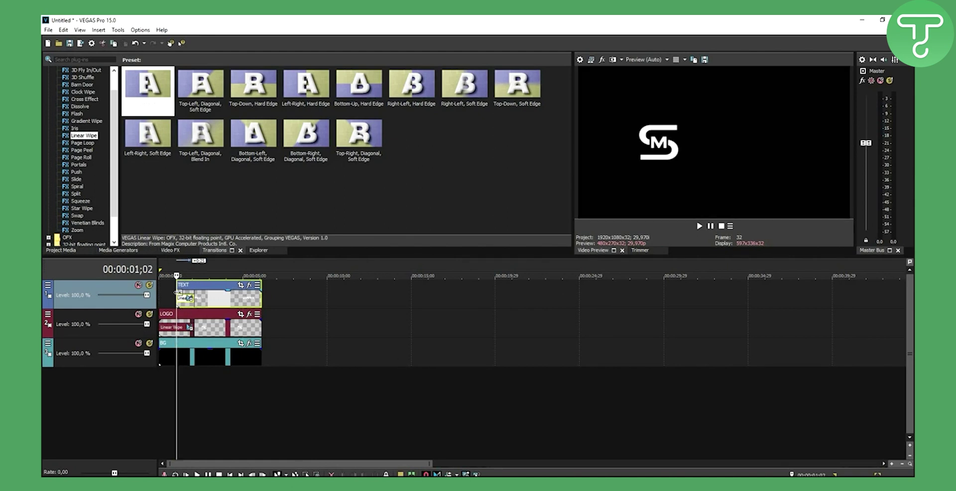
pyautogui.click(159, 273)
pyautogui.press('space')
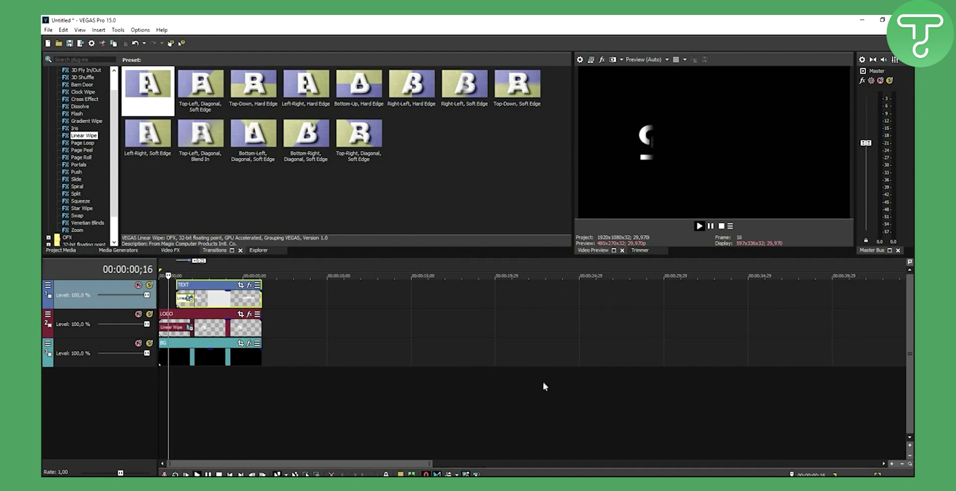
pyautogui.press('space')
pyautogui.moveTo(194, 299); pyautogui.dragTo(171, 285)
pyautogui.press('space')
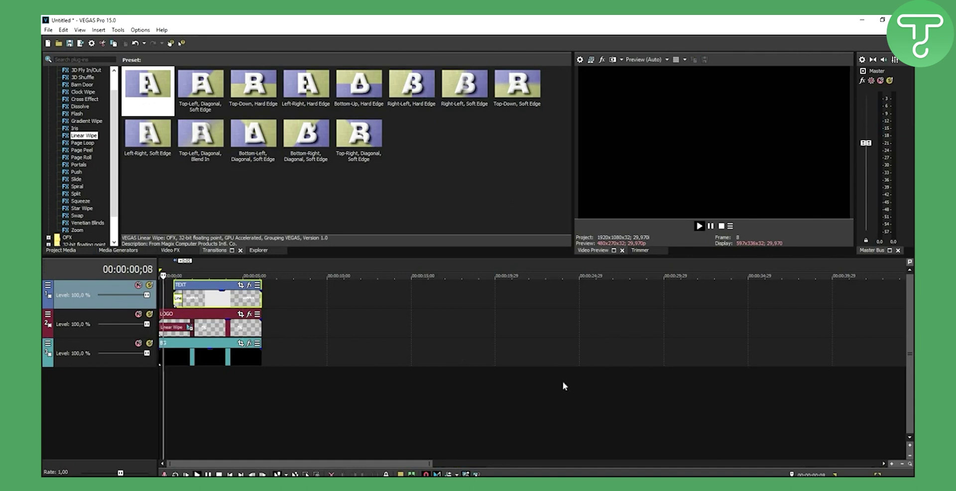
pyautogui.click(711, 226)
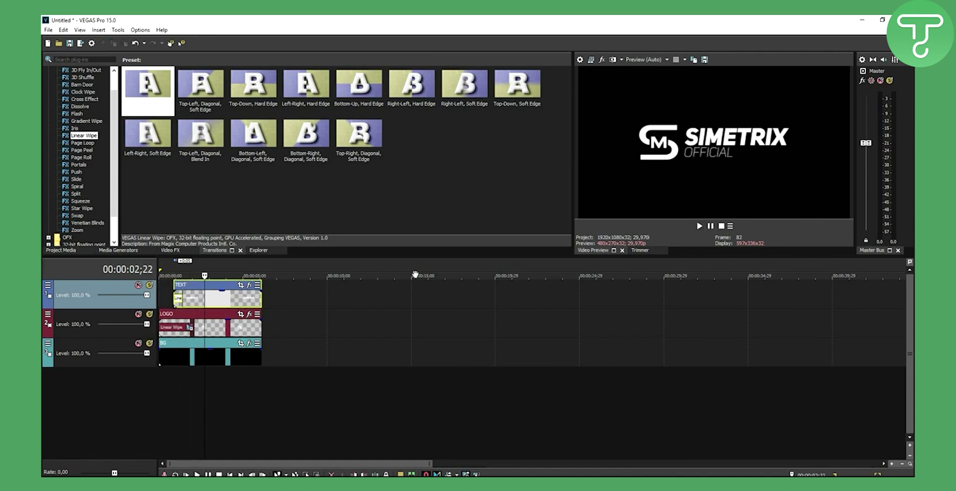
pyautogui.click(161, 266)
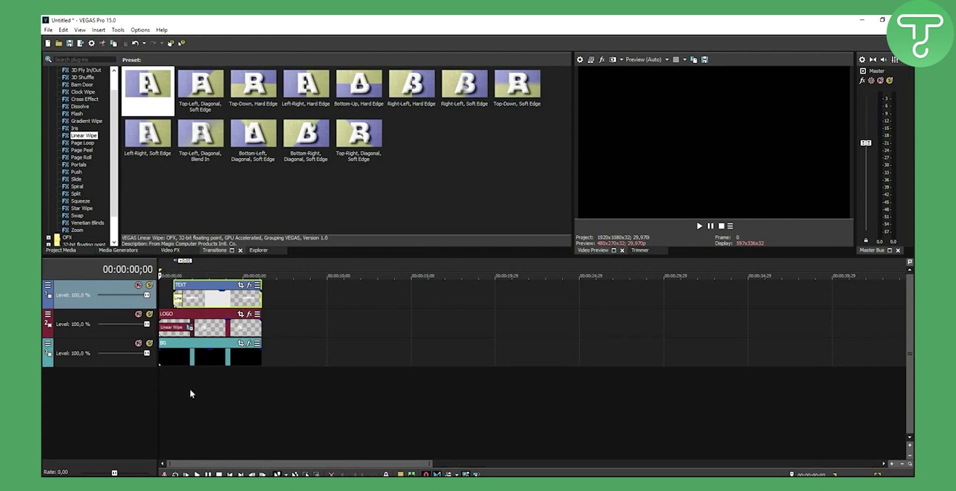
# Turn off Maintain aspect ratio in the BG clip's properties and return the playhead to the start.
pyautogui.click(62, 250)
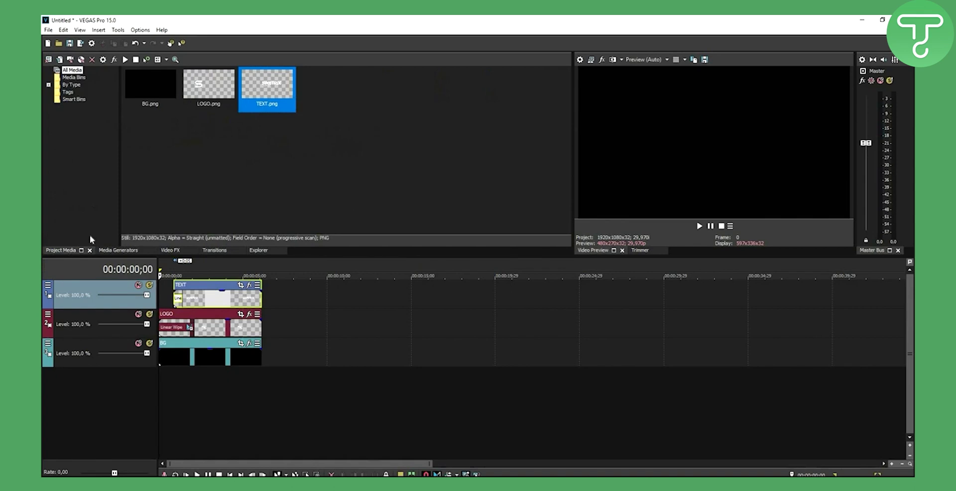
pyautogui.click(366, 198)
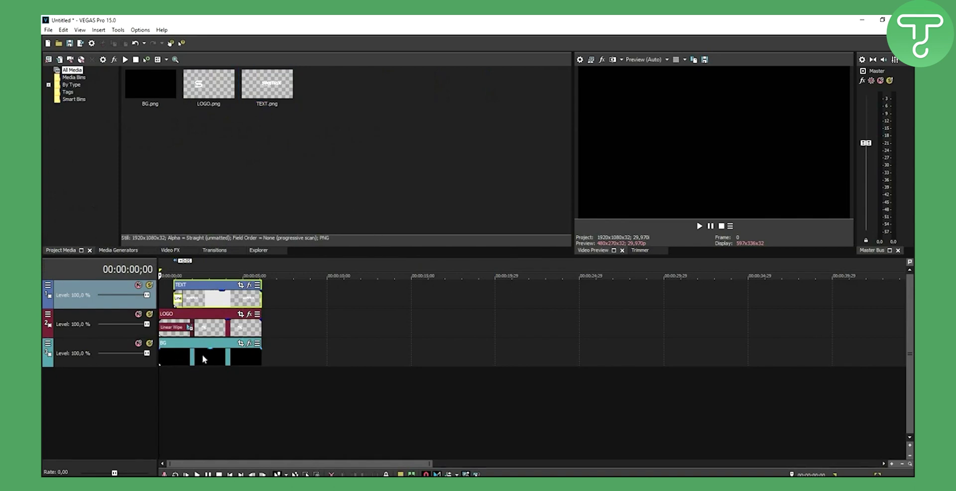
pyautogui.moveTo(163, 271); pyautogui.dragTo(231, 273)
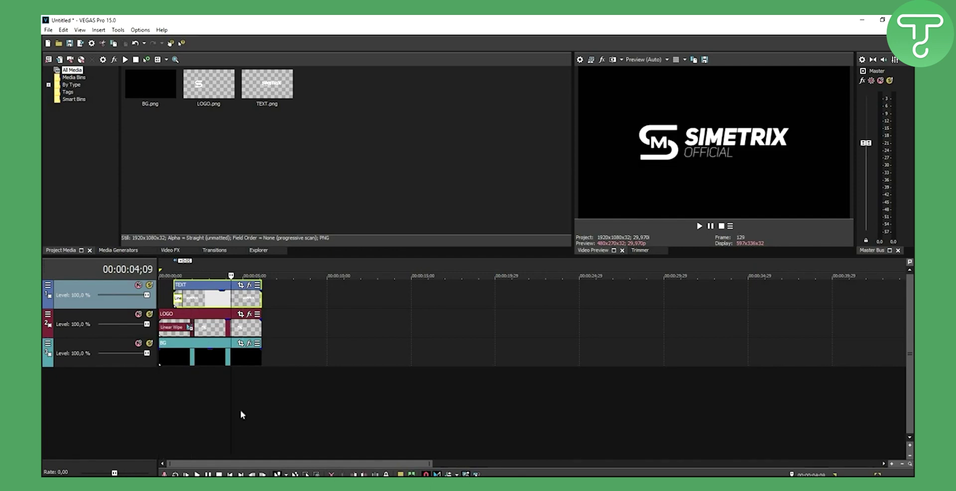
pyautogui.rightClick(208, 357)
pyautogui.click(384, 203)
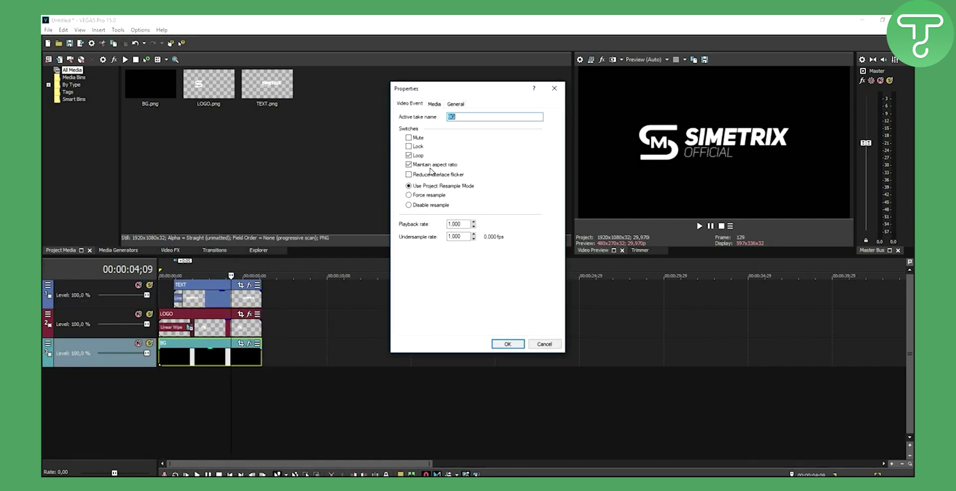
pyautogui.click(430, 165)
pyautogui.click(505, 345)
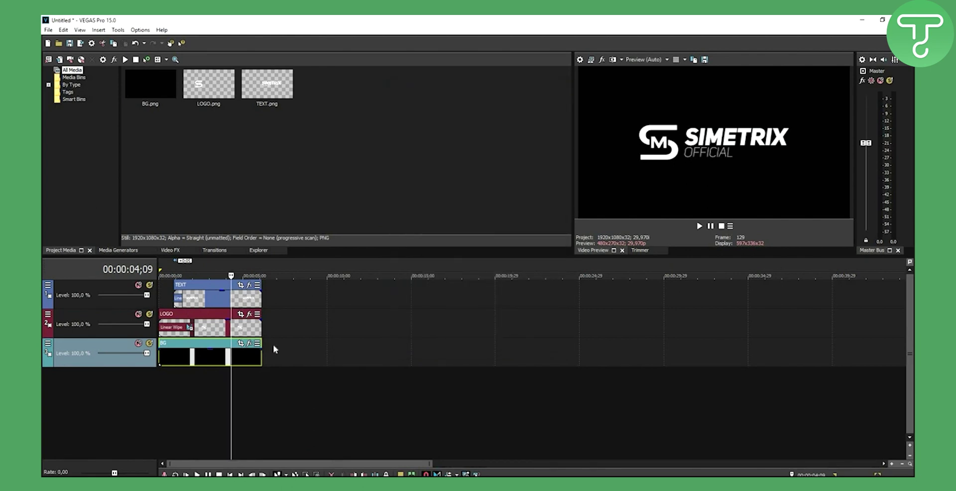
pyautogui.hotkey('ctrl', 'Home')
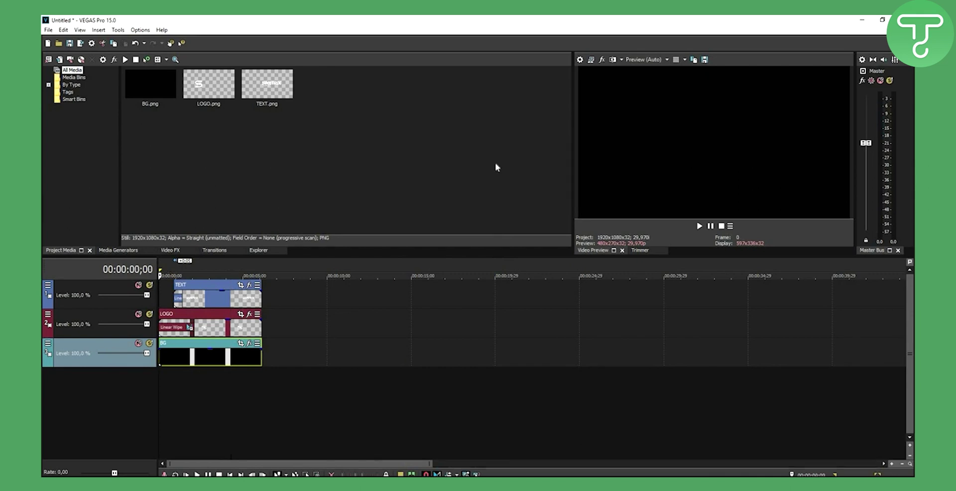
# Set the project's frame rate to 59.940 (Double NTSC) and the full-resolution rendering quality to Best.
pyautogui.click(579, 60)
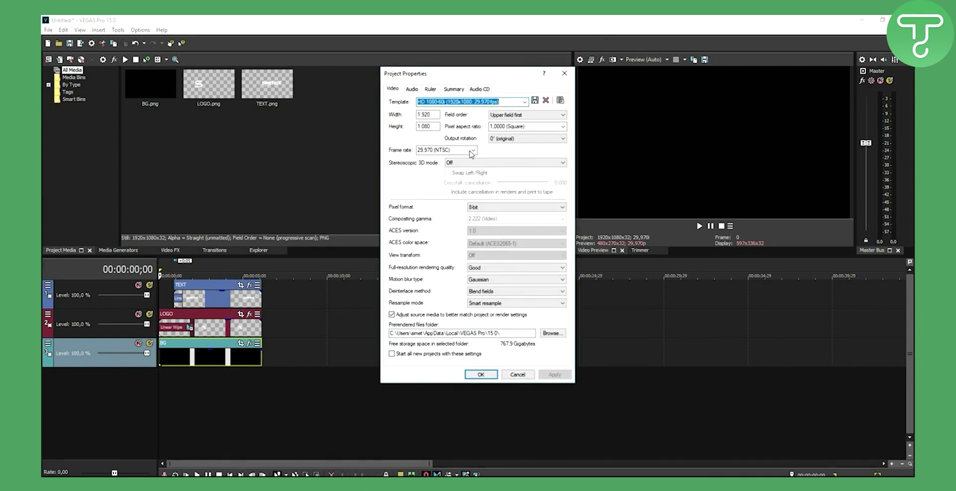
pyautogui.click(471, 151)
pyautogui.click(440, 213)
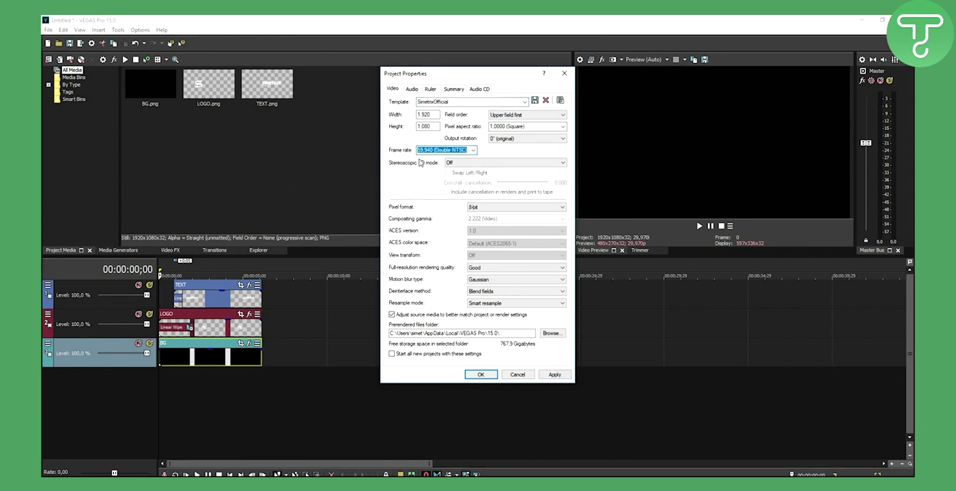
pyautogui.click(497, 272)
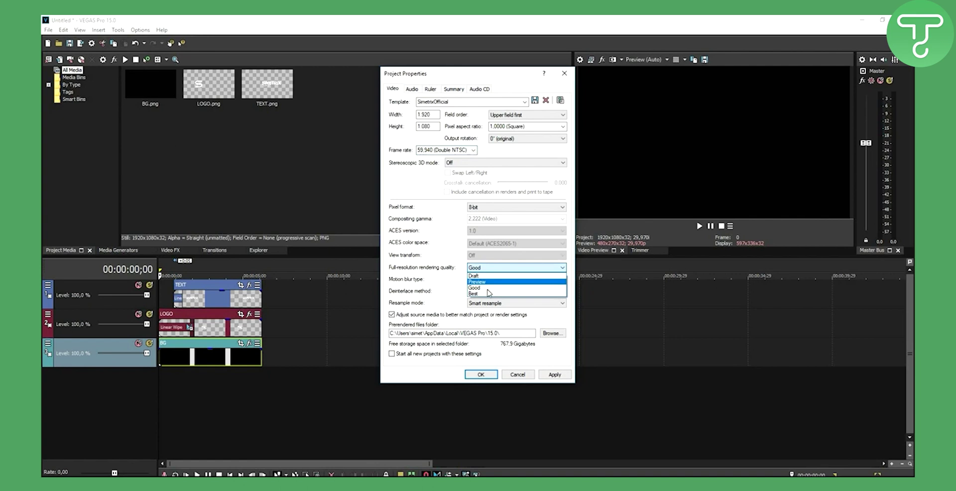
pyautogui.click(491, 294)
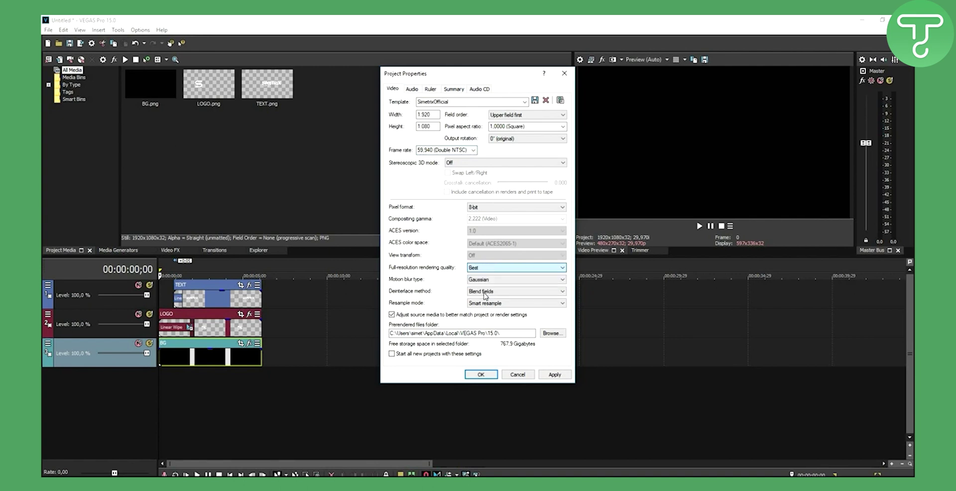
pyautogui.click(555, 374)
pyautogui.click(482, 375)
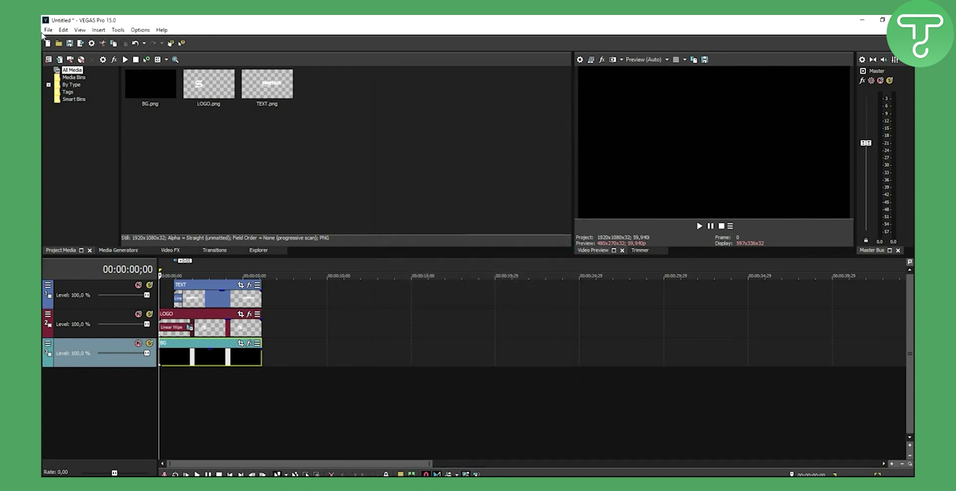
# Bring up the project's render options and review the custom settings of the YouTube_Simetrix_60FPS template without changing them.
pyautogui.click(46, 31)
pyautogui.click(75, 100)
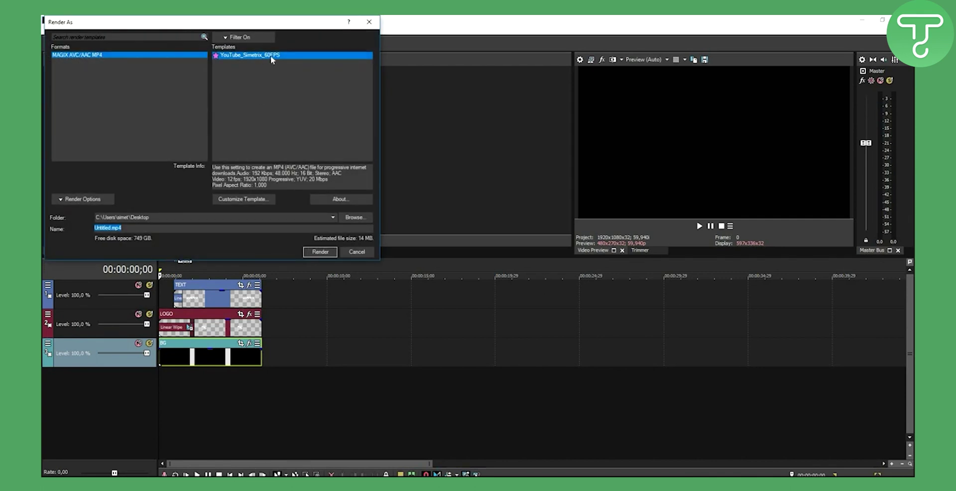
pyautogui.click(238, 199)
pyautogui.moveTo(208, 22); pyautogui.dragTo(228, 39)
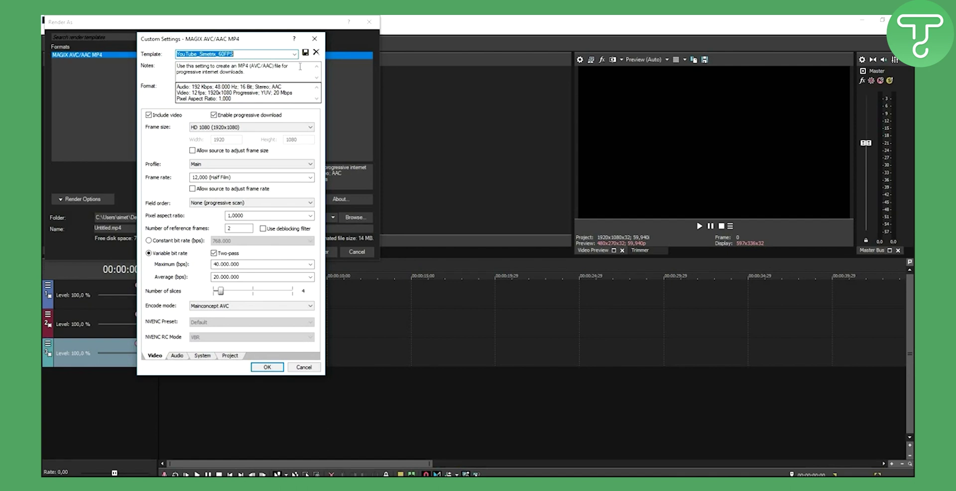
pyautogui.click(314, 39)
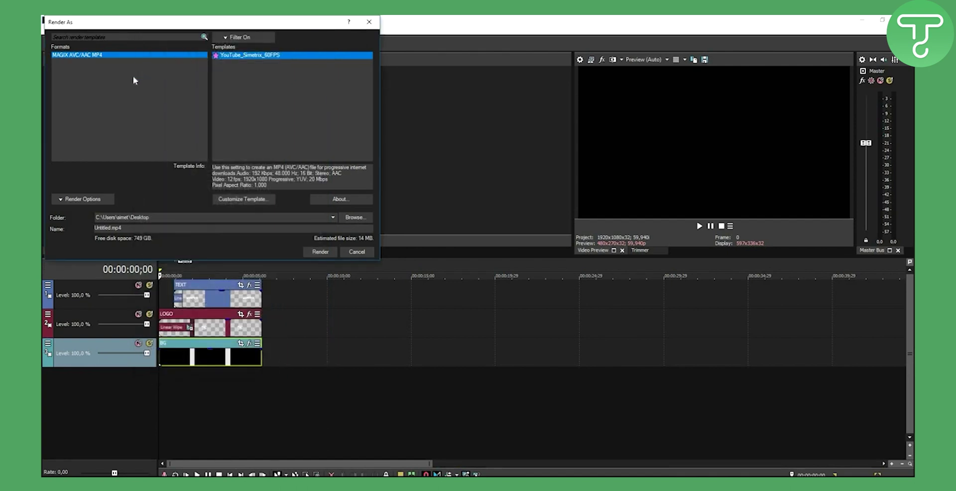
# Render the project to the desktop as Untitled.mp4 using the MAGIX AVC/AAC MP4 format and the YouTube_Simetrix_60FPS template.
pyautogui.click(77, 55)
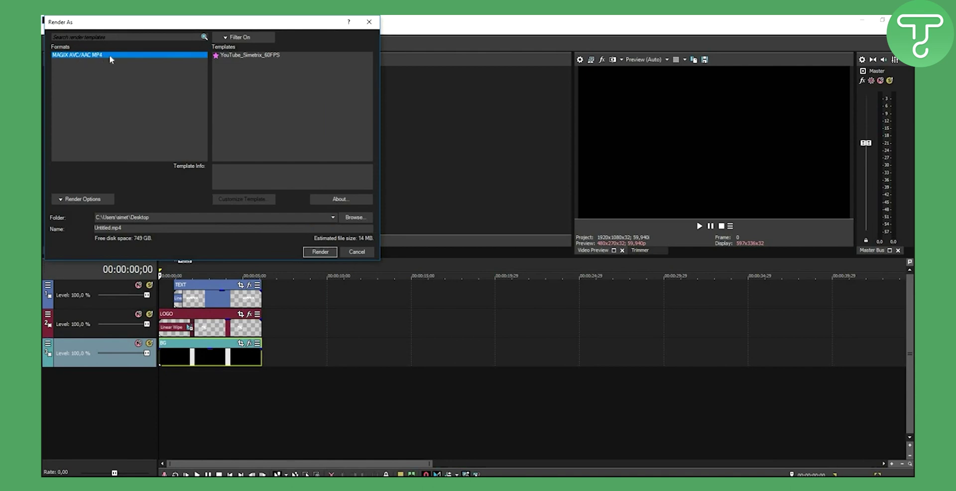
pyautogui.click(249, 55)
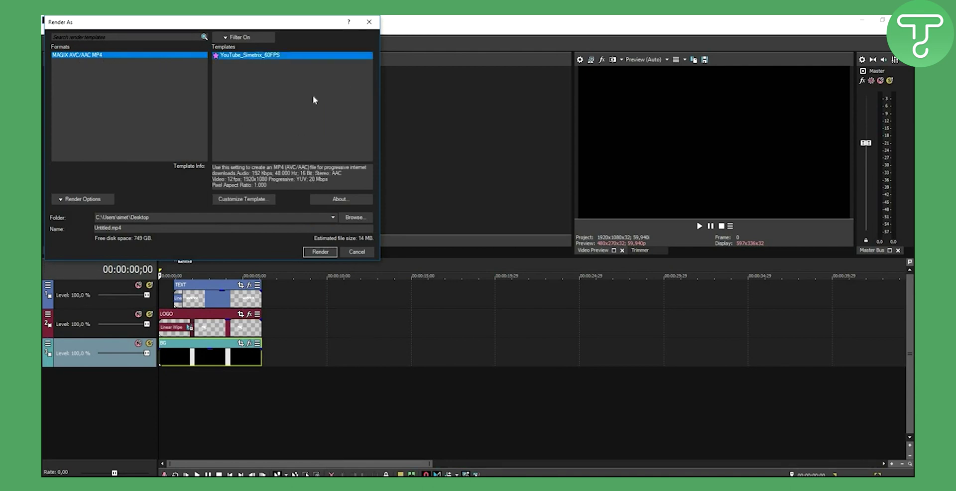
pyautogui.click(319, 255)
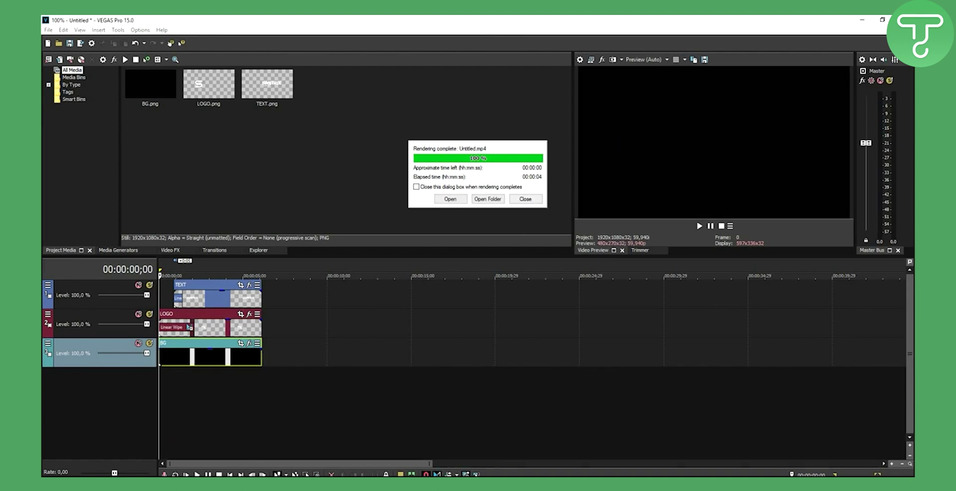
# Open the rendered Untitled.mp4 in the video player, replay the intro from the start, and close the player.
pyautogui.click(459, 200)
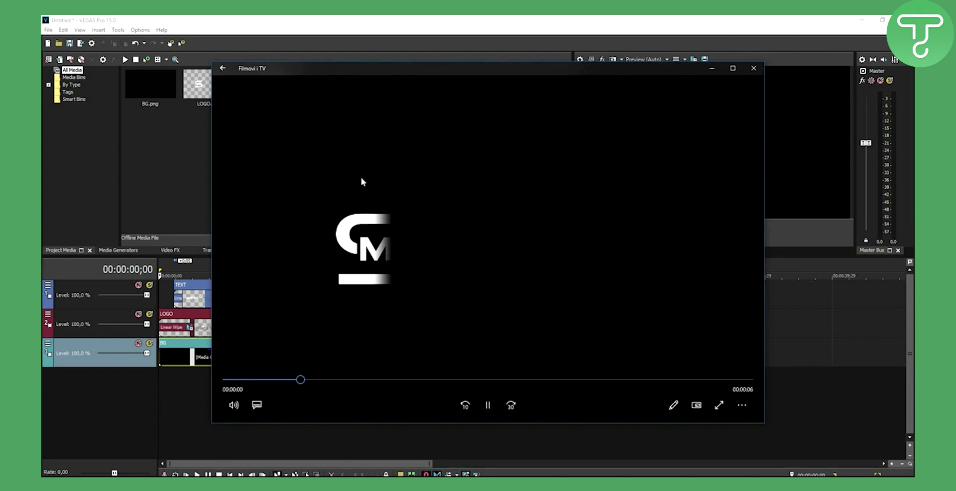
pyautogui.moveTo(355, 380); pyautogui.dragTo(226, 383)
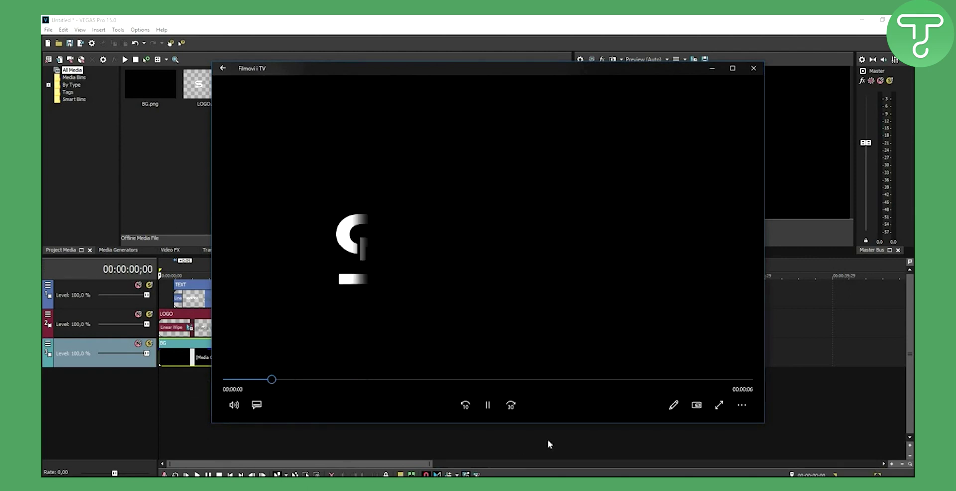
pyautogui.click(488, 405)
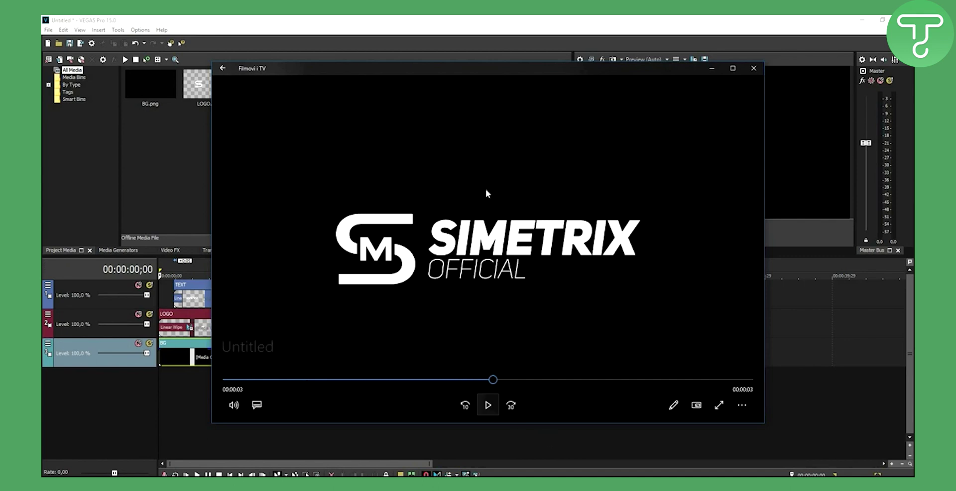
pyautogui.click(753, 68)
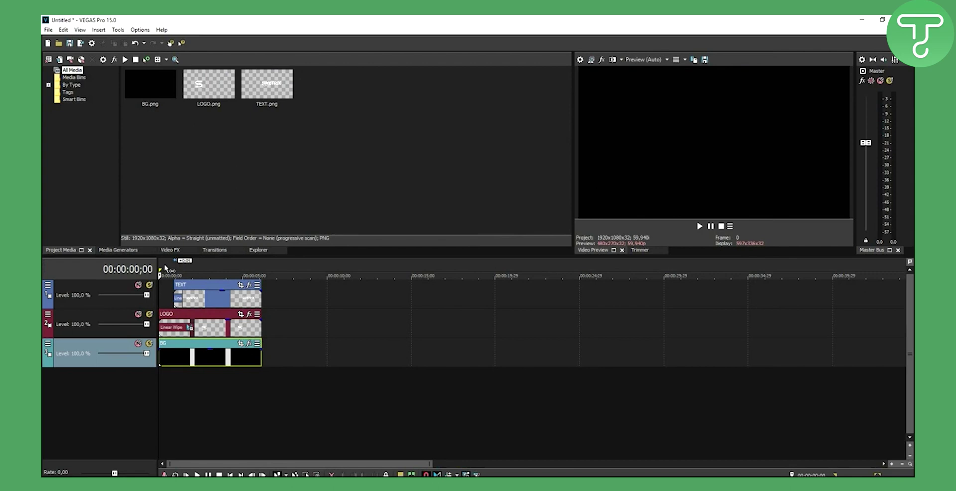